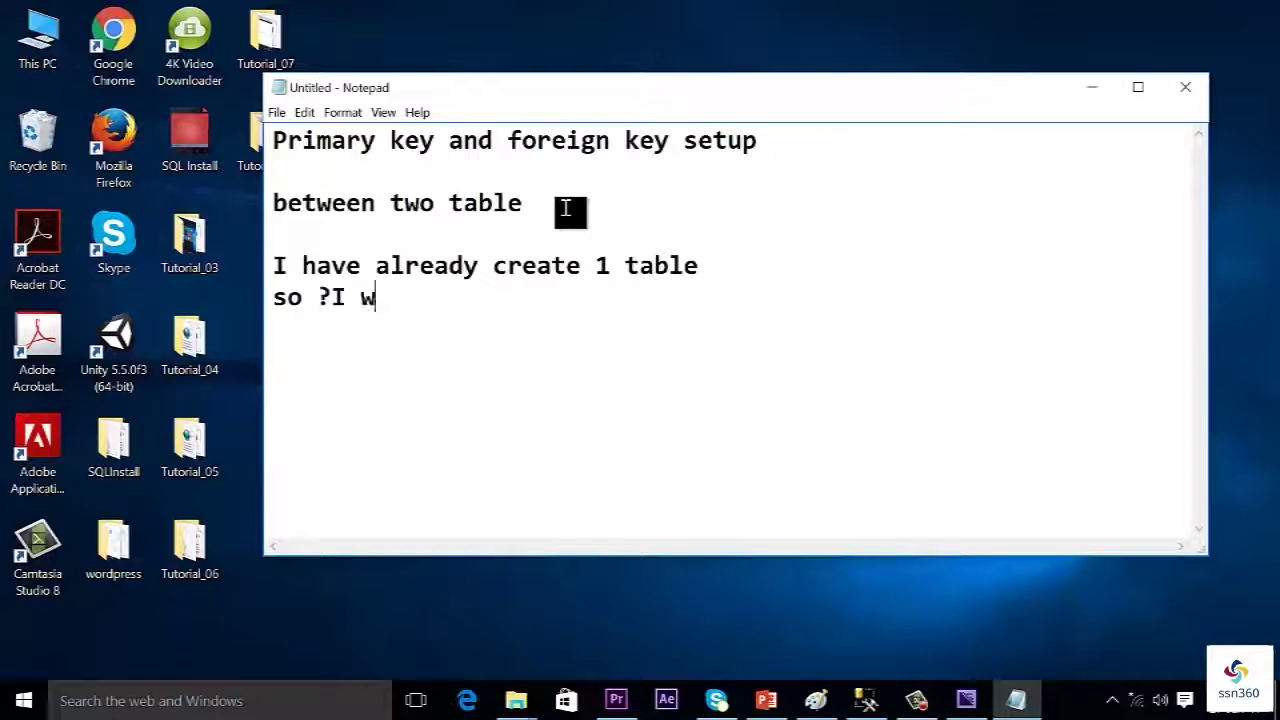
- Complete the note's last line so it reads "so I will create another table", removing the stray question mark
type("ill create a")
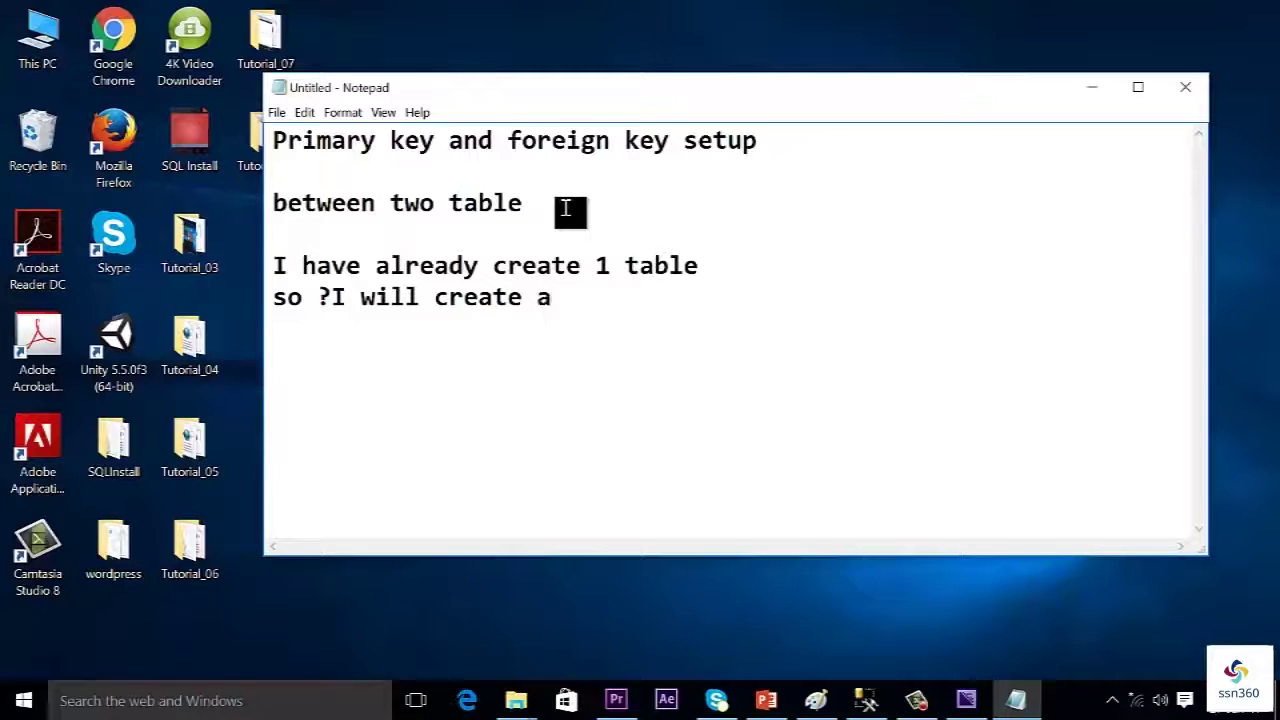
type("nother tabl")
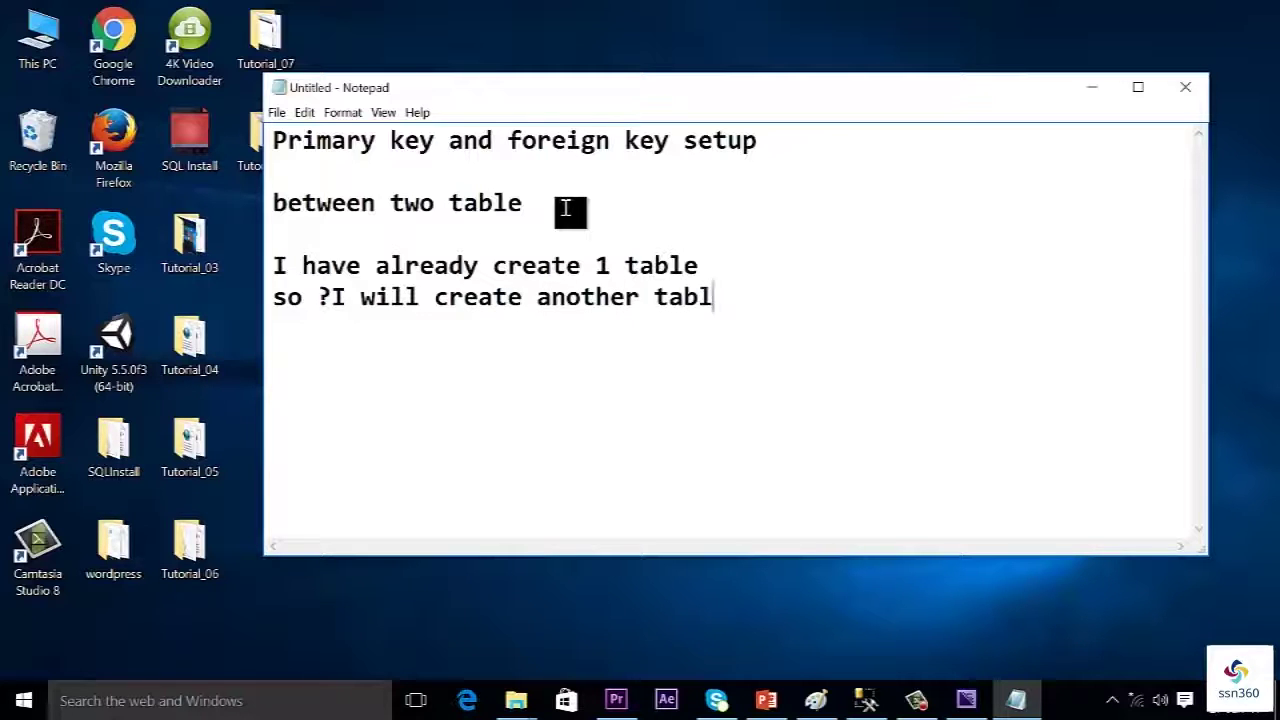
type("e")
left_click_drag(331, 297, 346, 297)
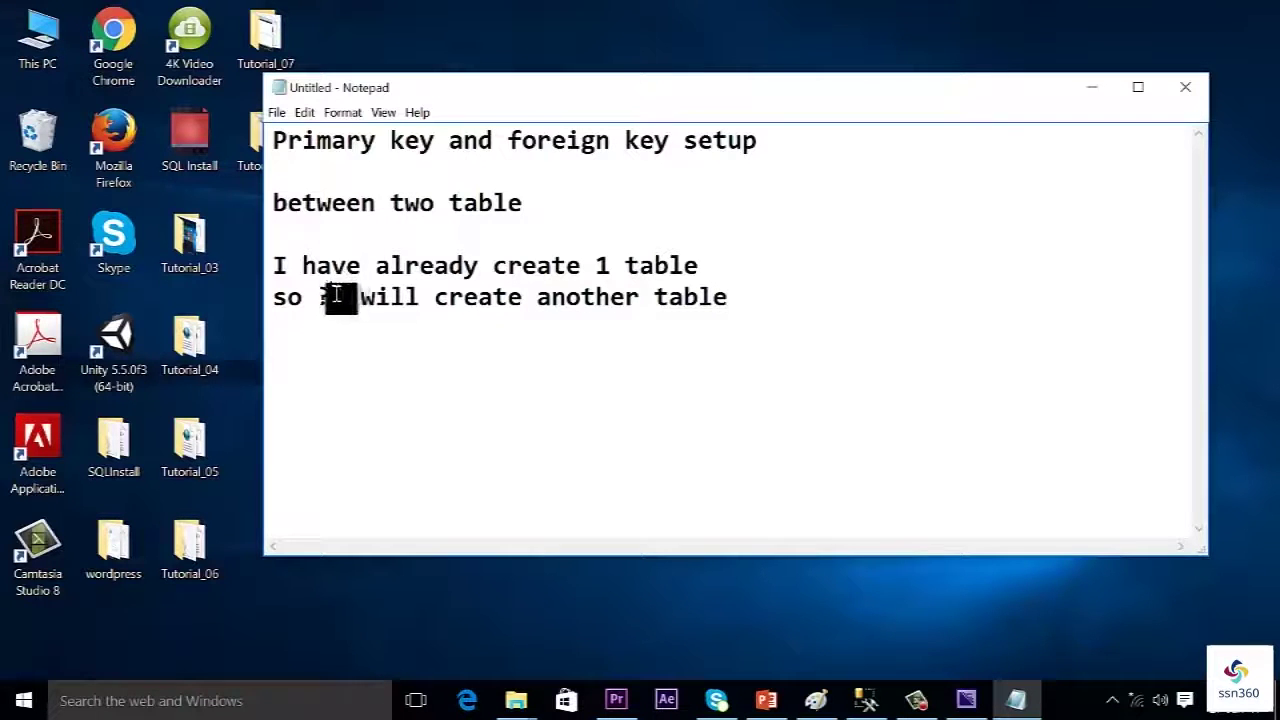
key("Left")
key("BackSpace")
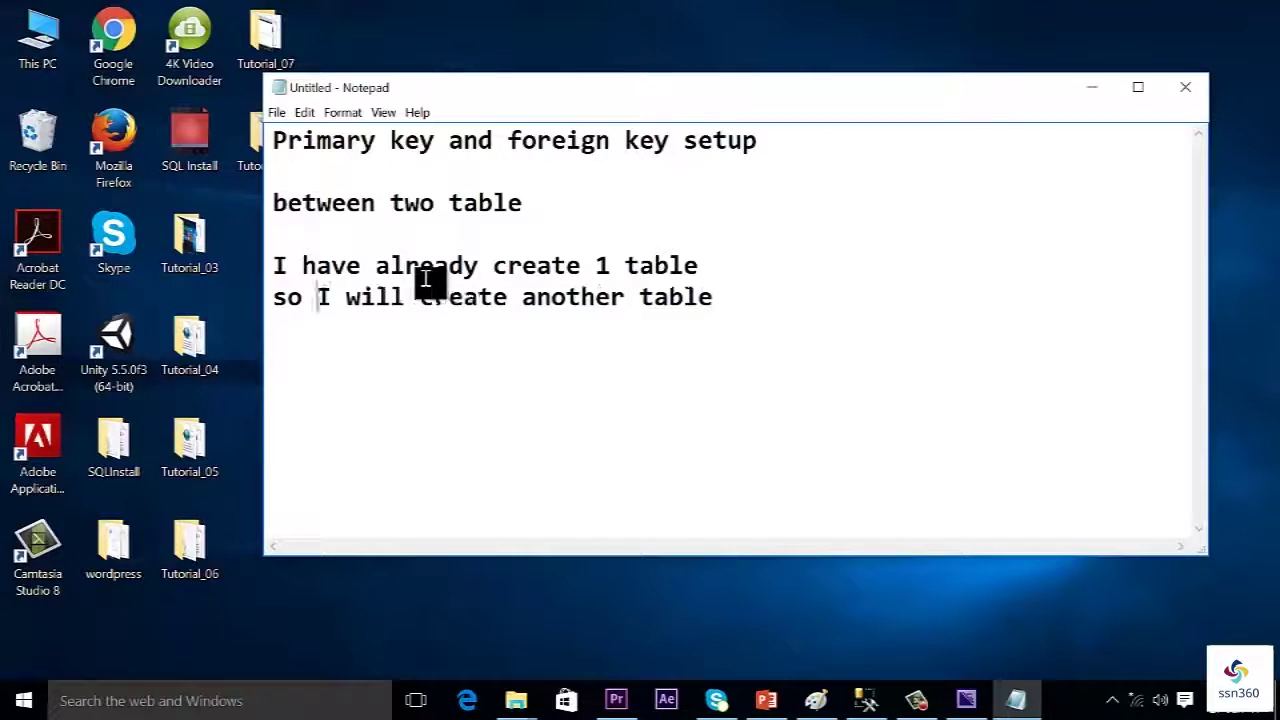
- Switch to SQL Server Management Studio and expand the columns of dbo.tblPersonSetup in the ssn360 database
left_click(866, 700)
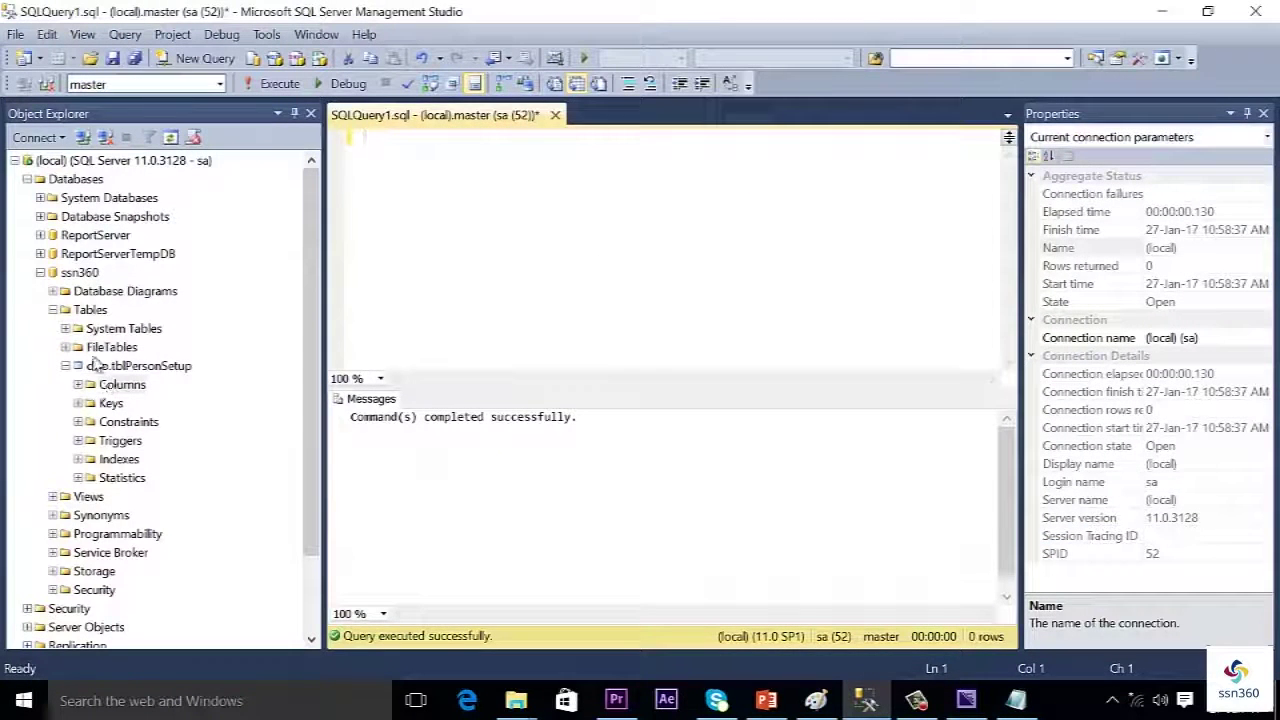
left_click(65, 366)
left_click(65, 366)
left_click(65, 366)
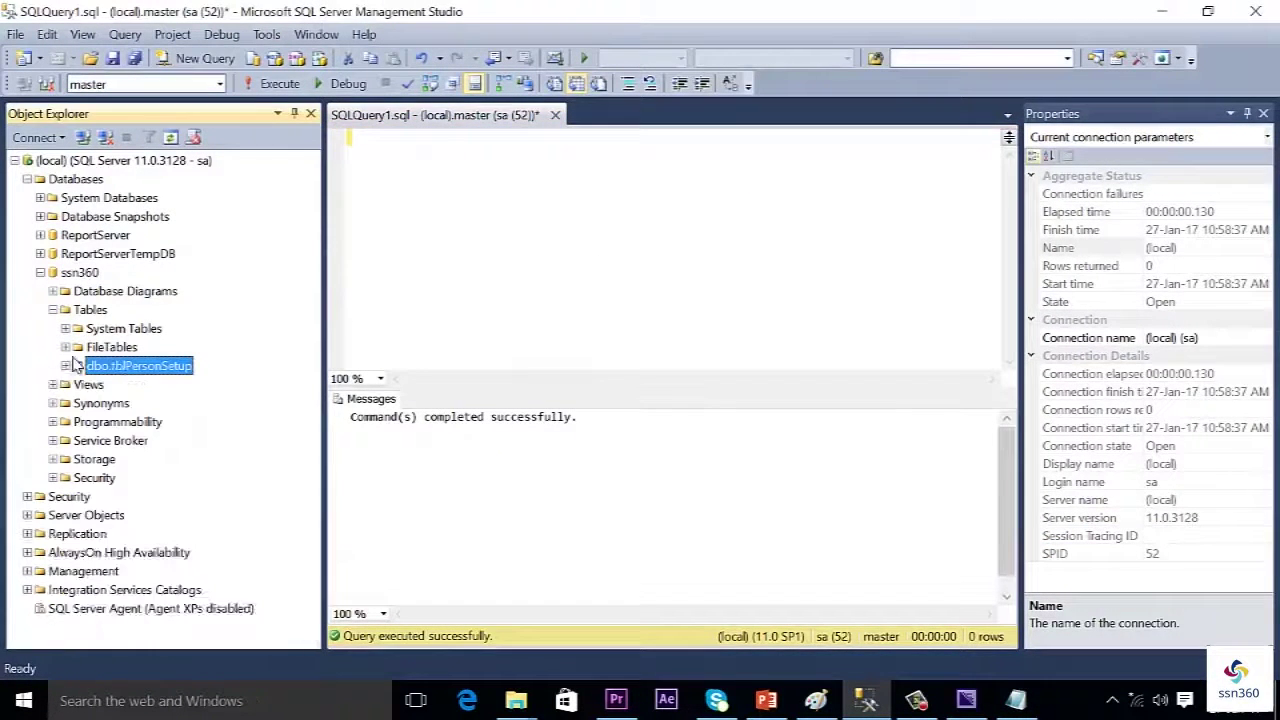
left_click(65, 366)
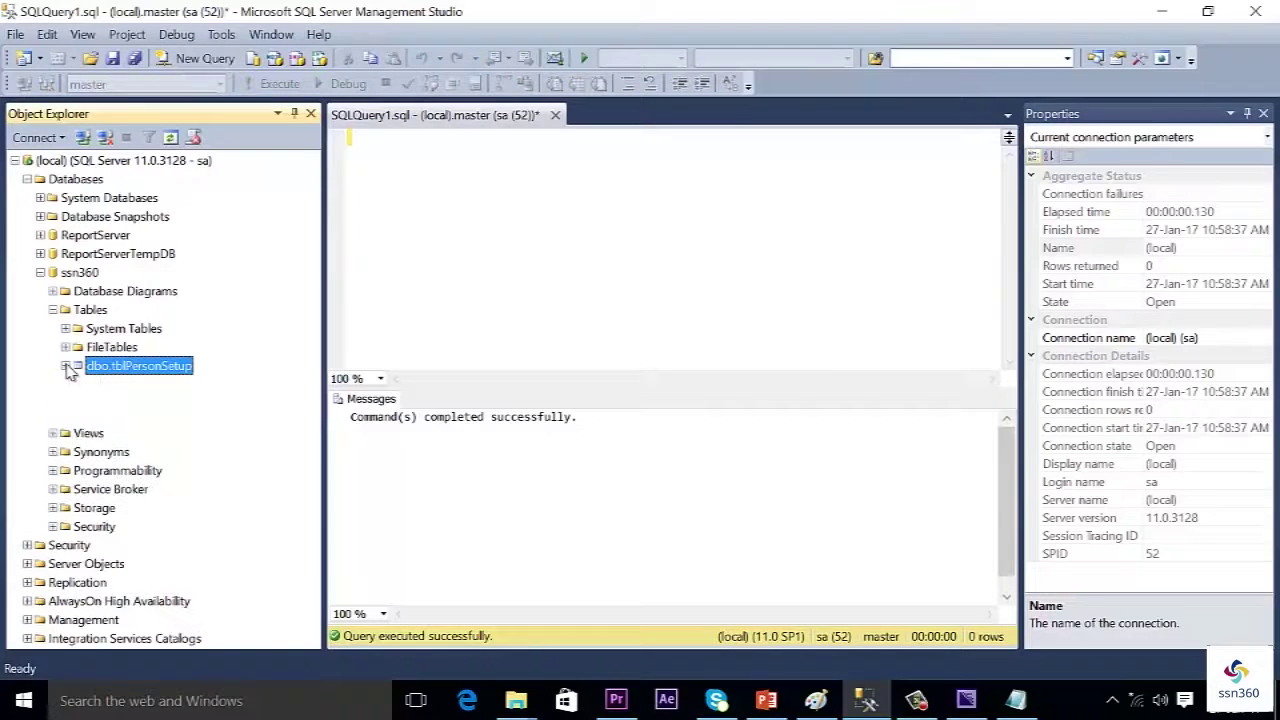
left_click(78, 385)
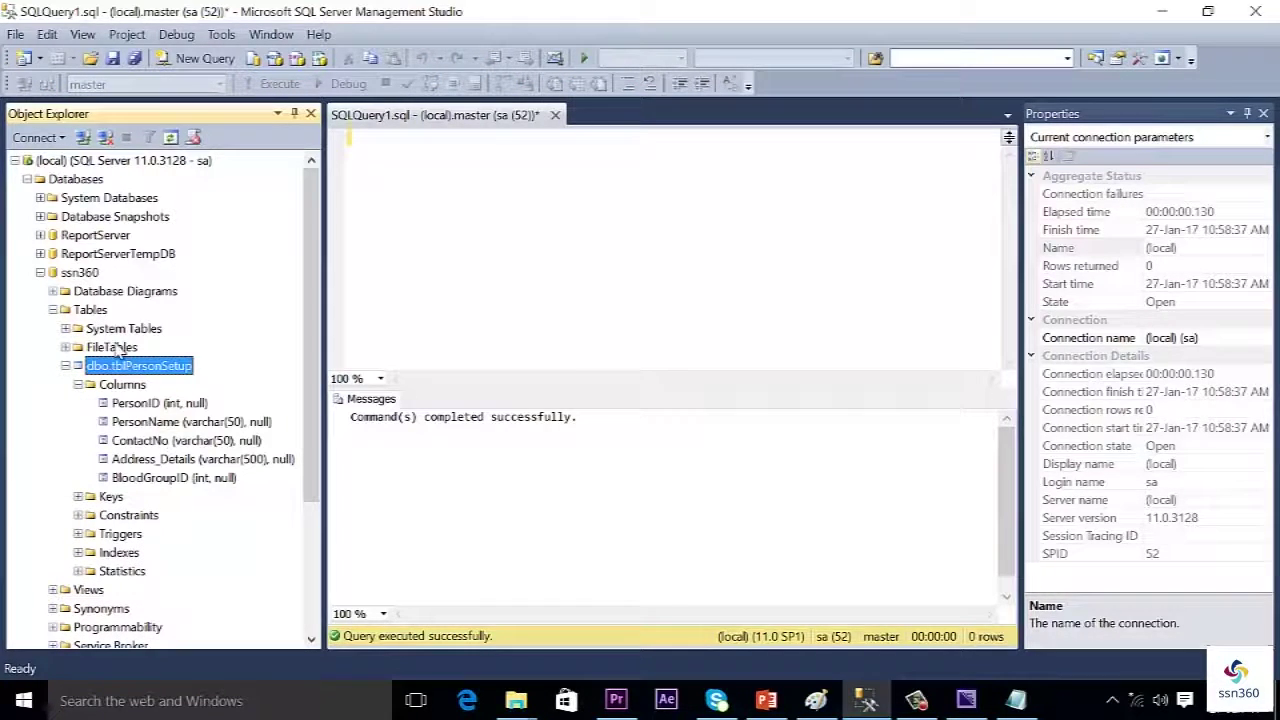
- Start a new table in the ssn360 database and name its first column BloodGroupID
right_click(100, 313)
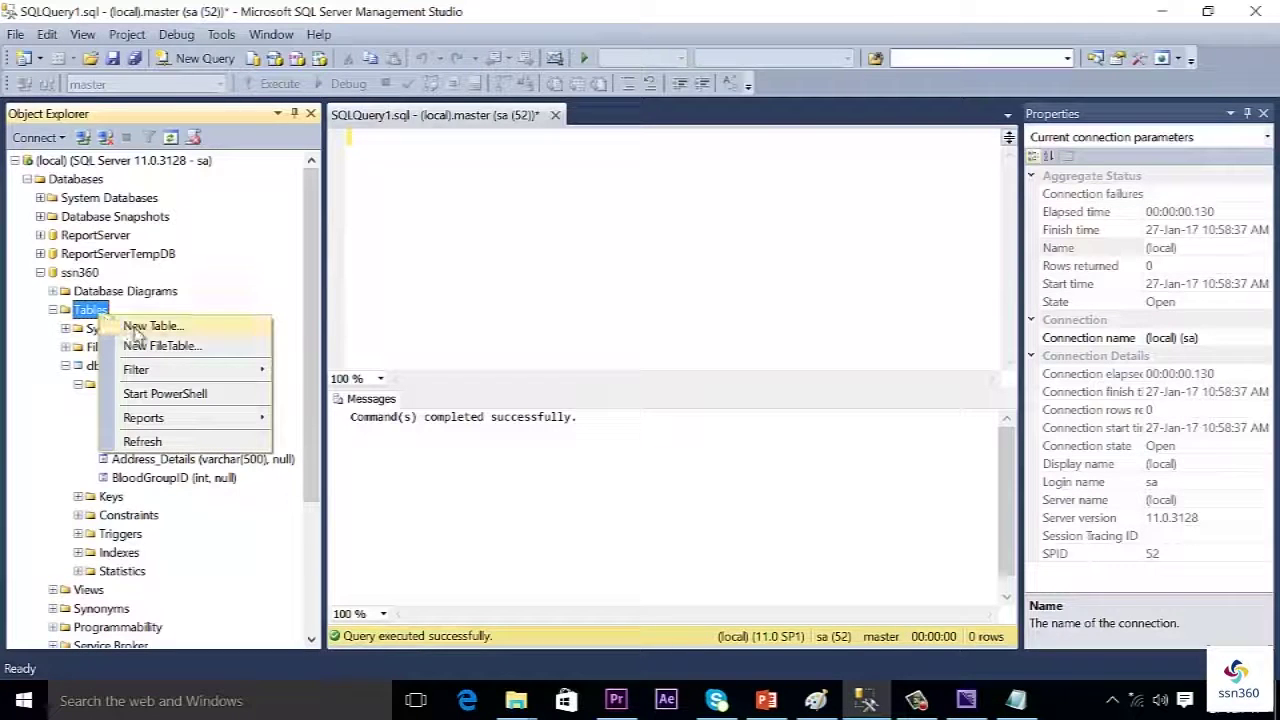
left_click(145, 326)
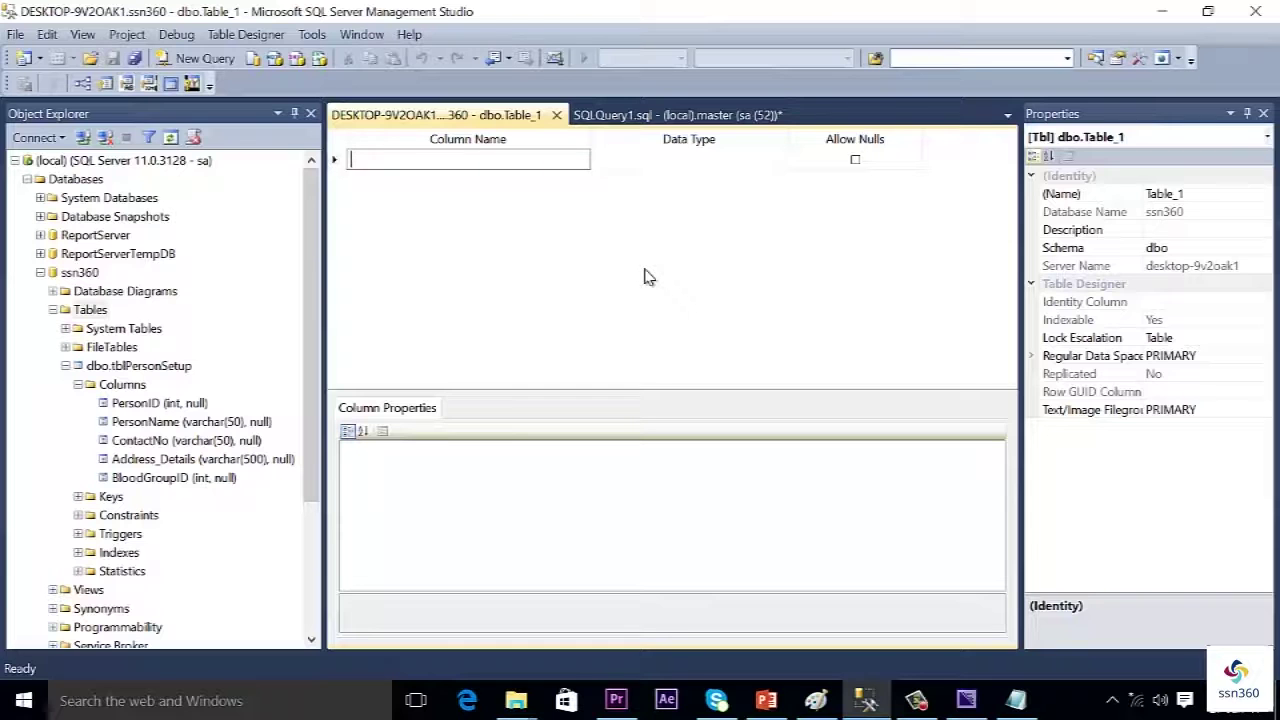
type("Bloo")
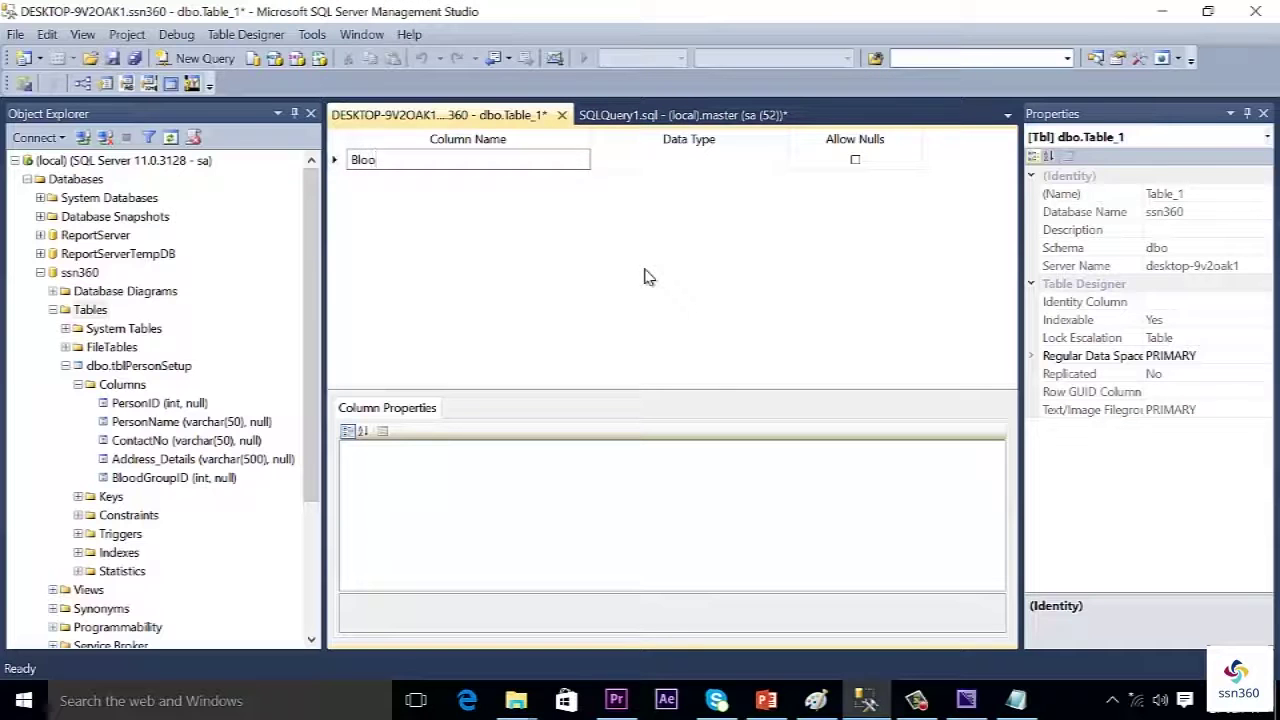
type("g")
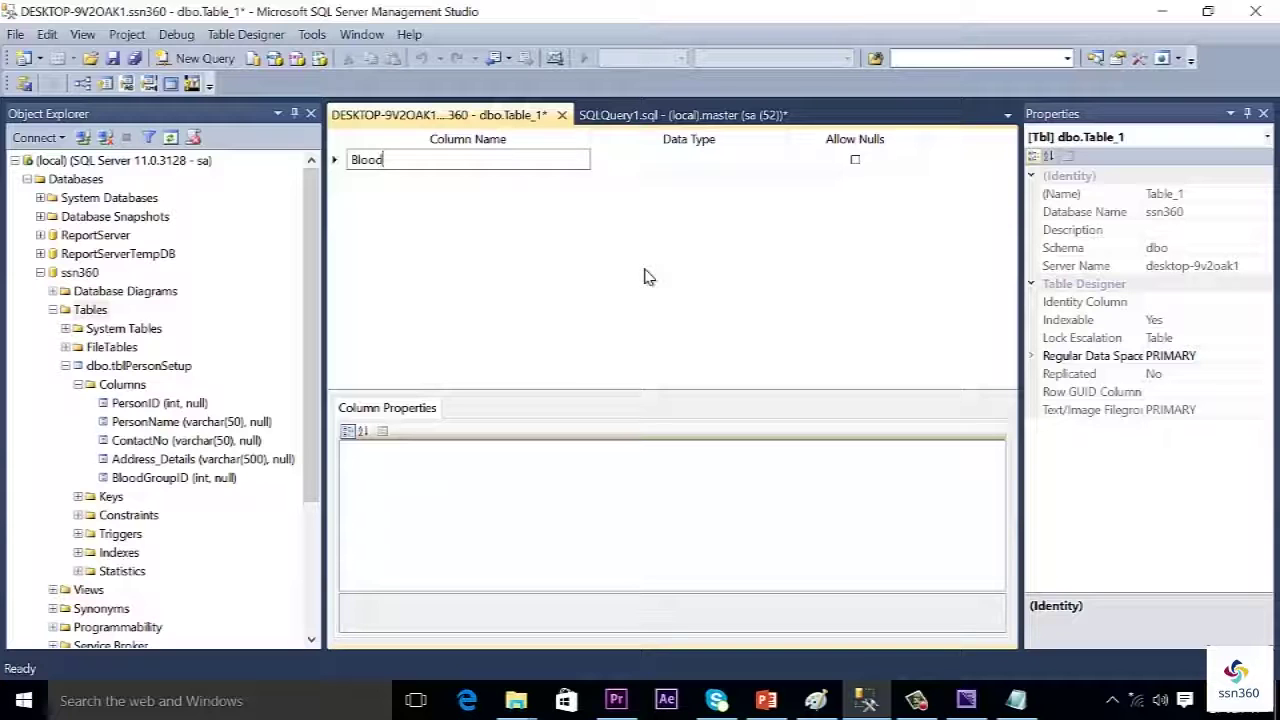
type("GroupID")
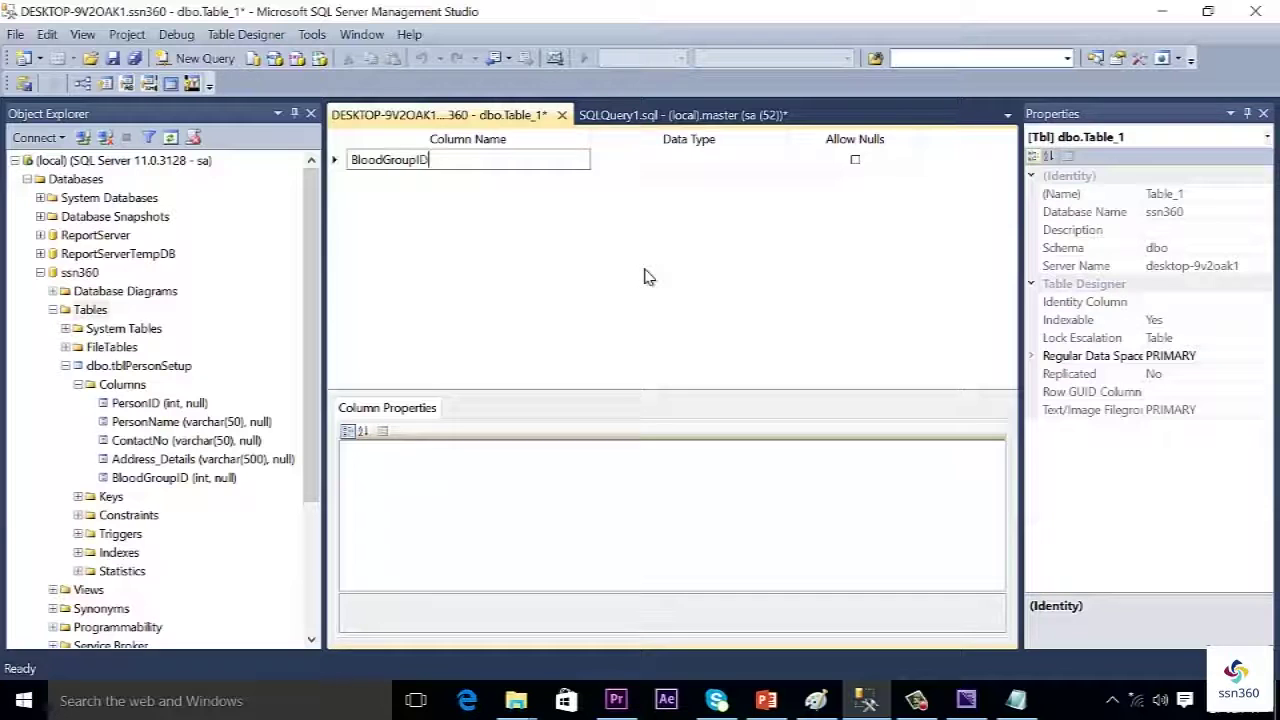
- Set the data type of the BloodGroupID column to int
left_click(668, 162)
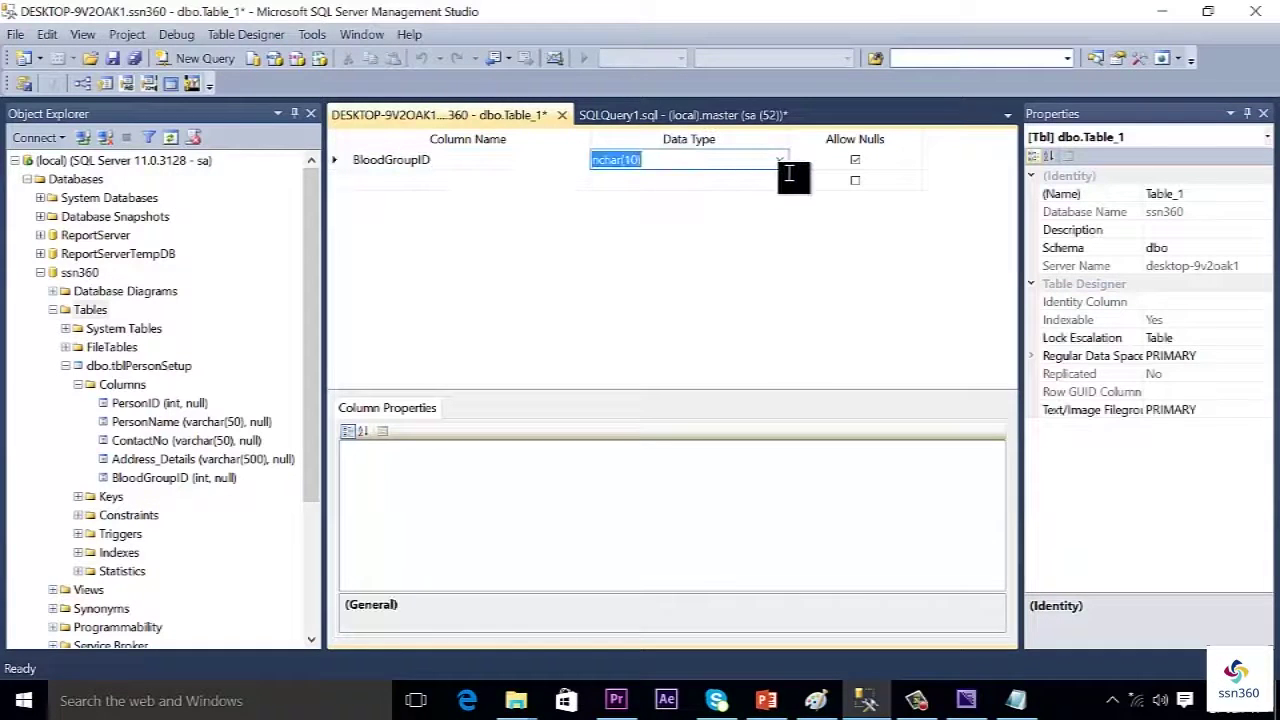
left_click(779, 161)
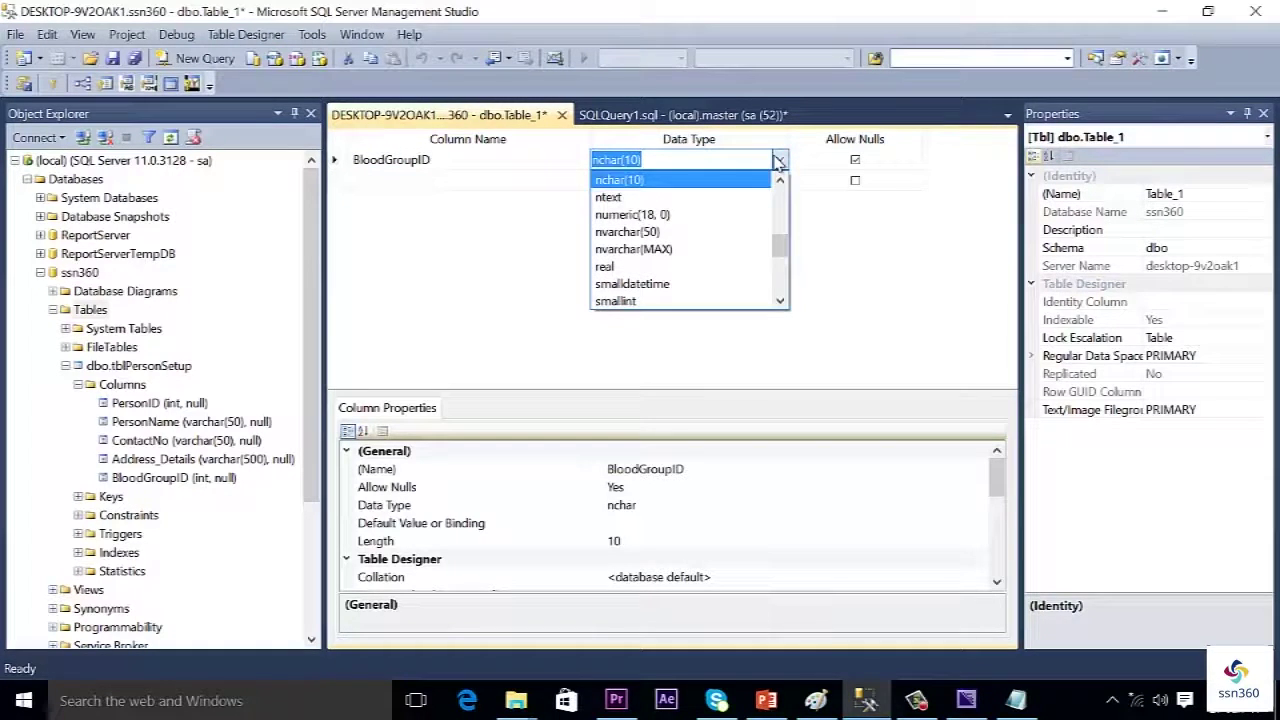
key("Up")
key("Up")
key("Return")
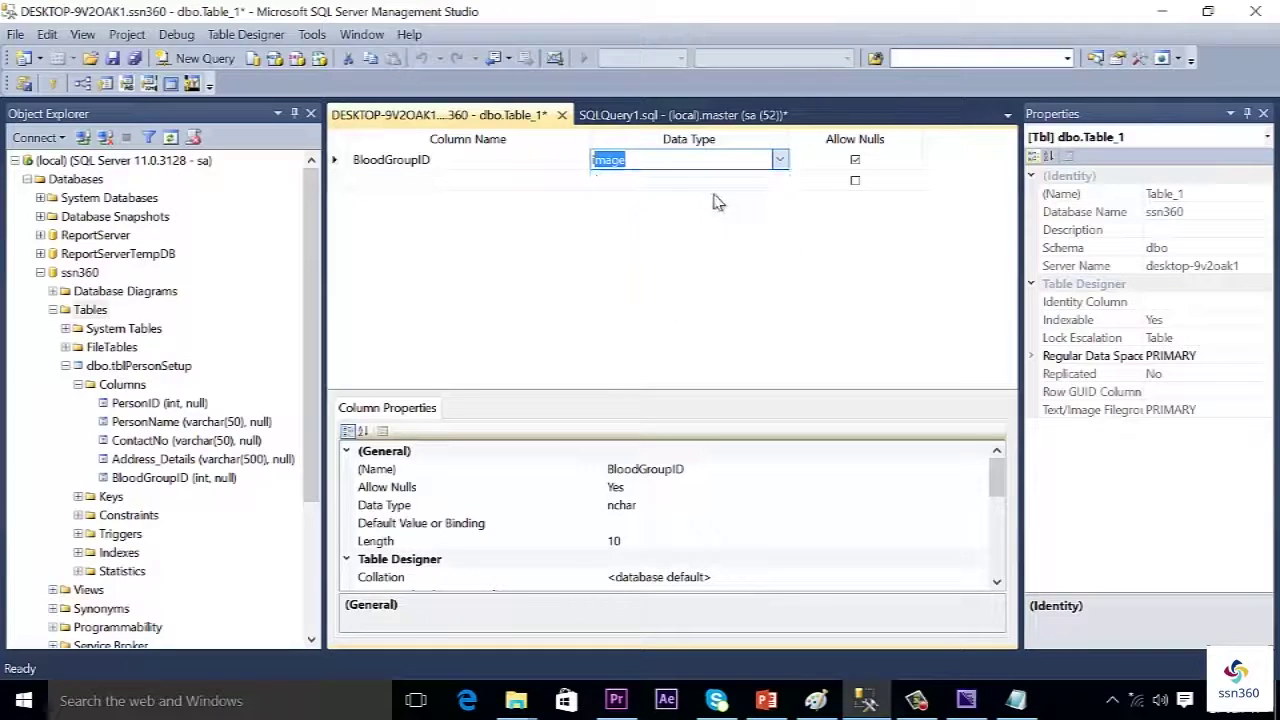
- Add a BloodGroupName column of type varchar(50) and make BloodGroupID the table's primary key
left_click(510, 182)
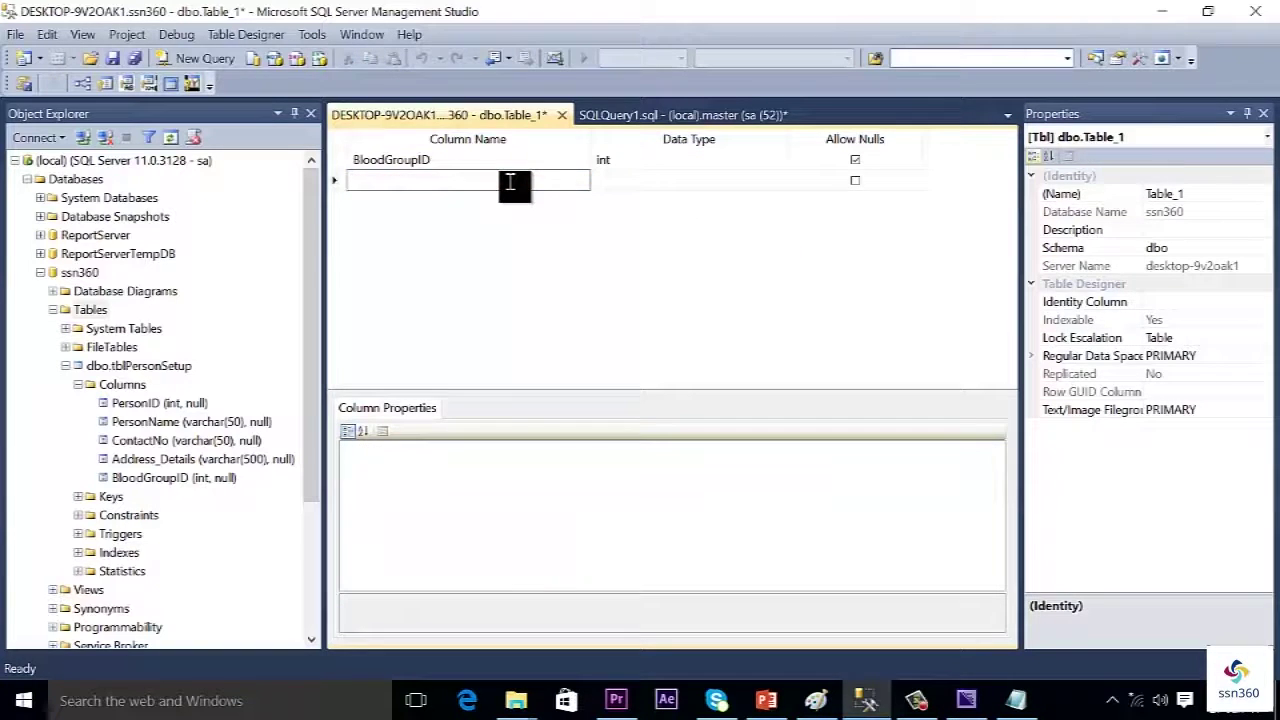
type("BloodGroup")
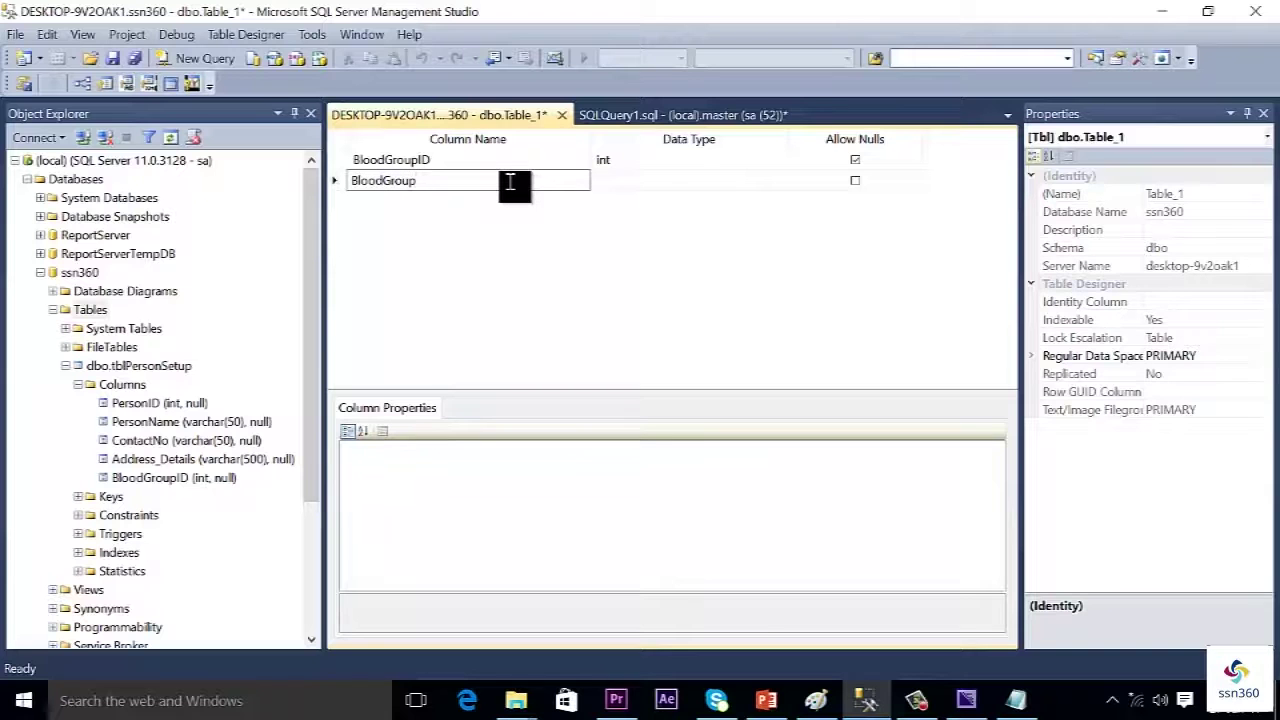
type("Name")
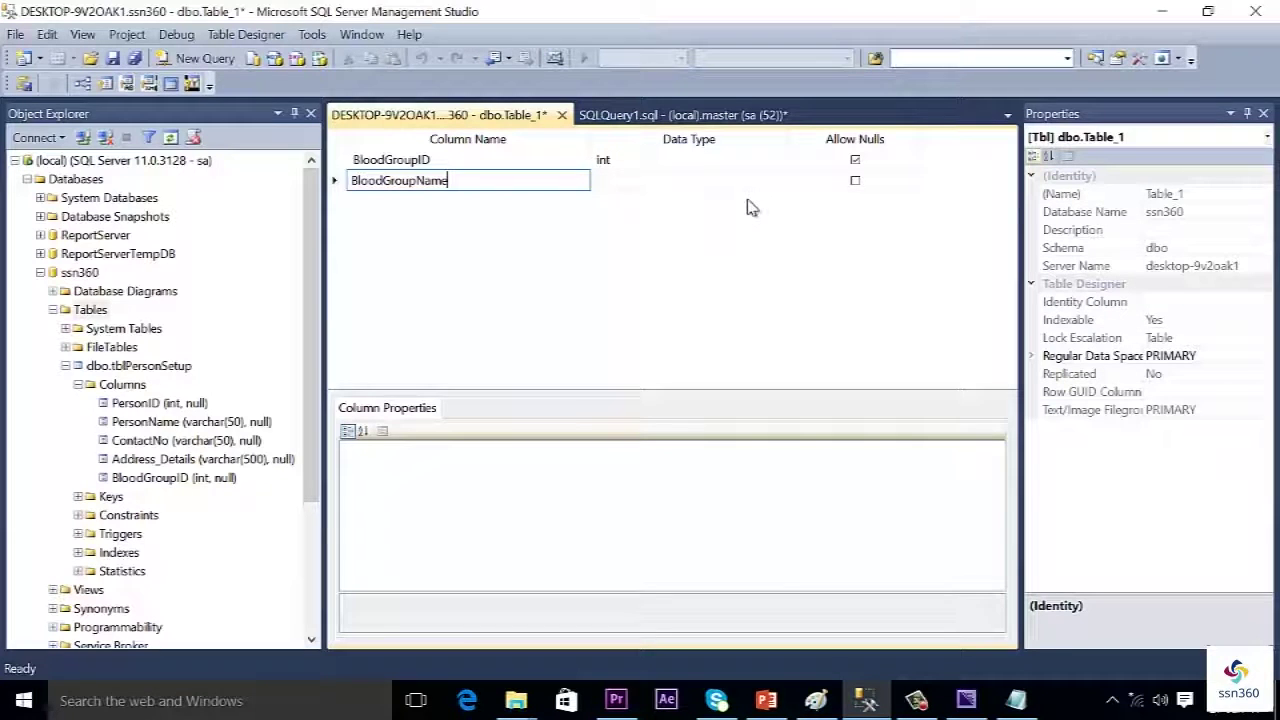
key("Tab")
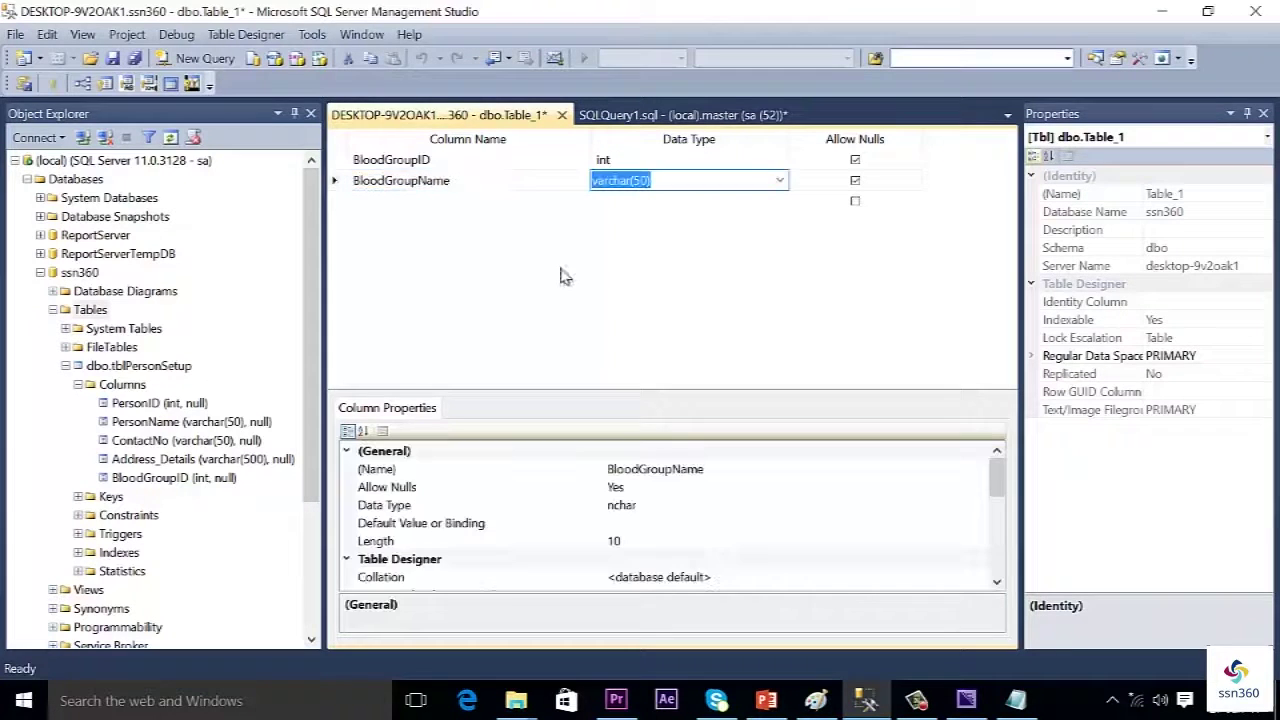
left_click(340, 162)
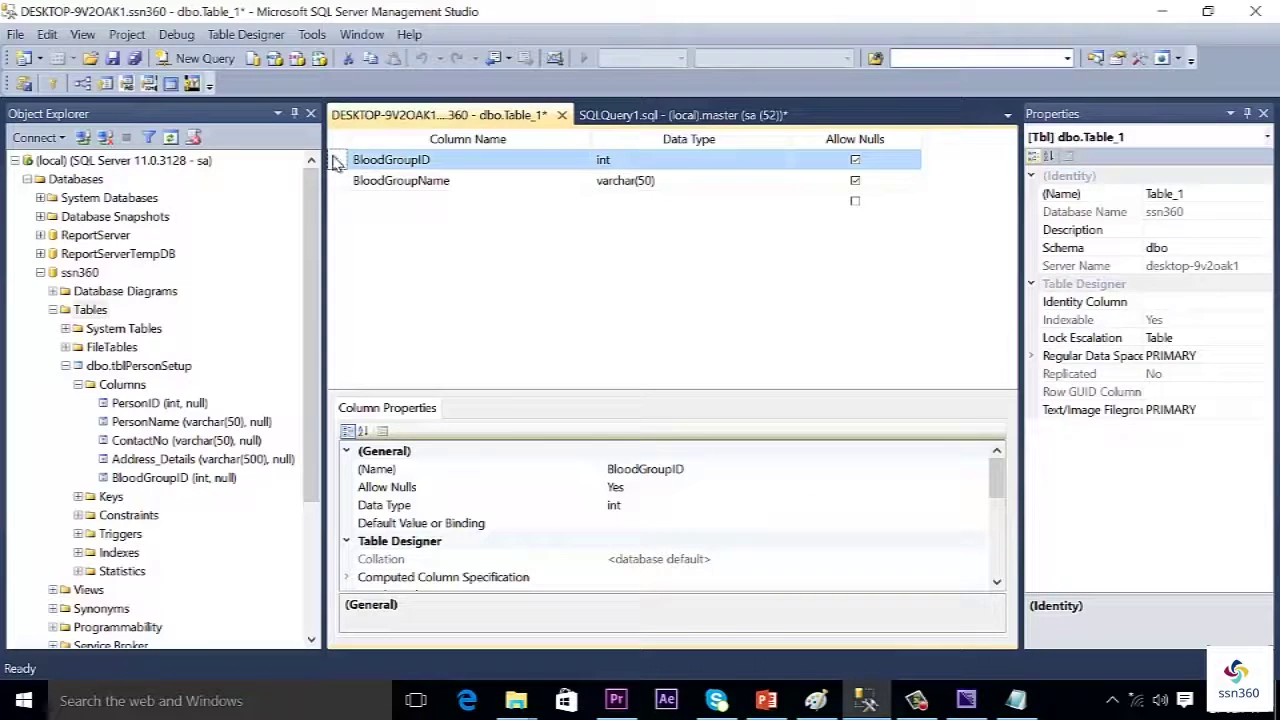
left_click(55, 88)
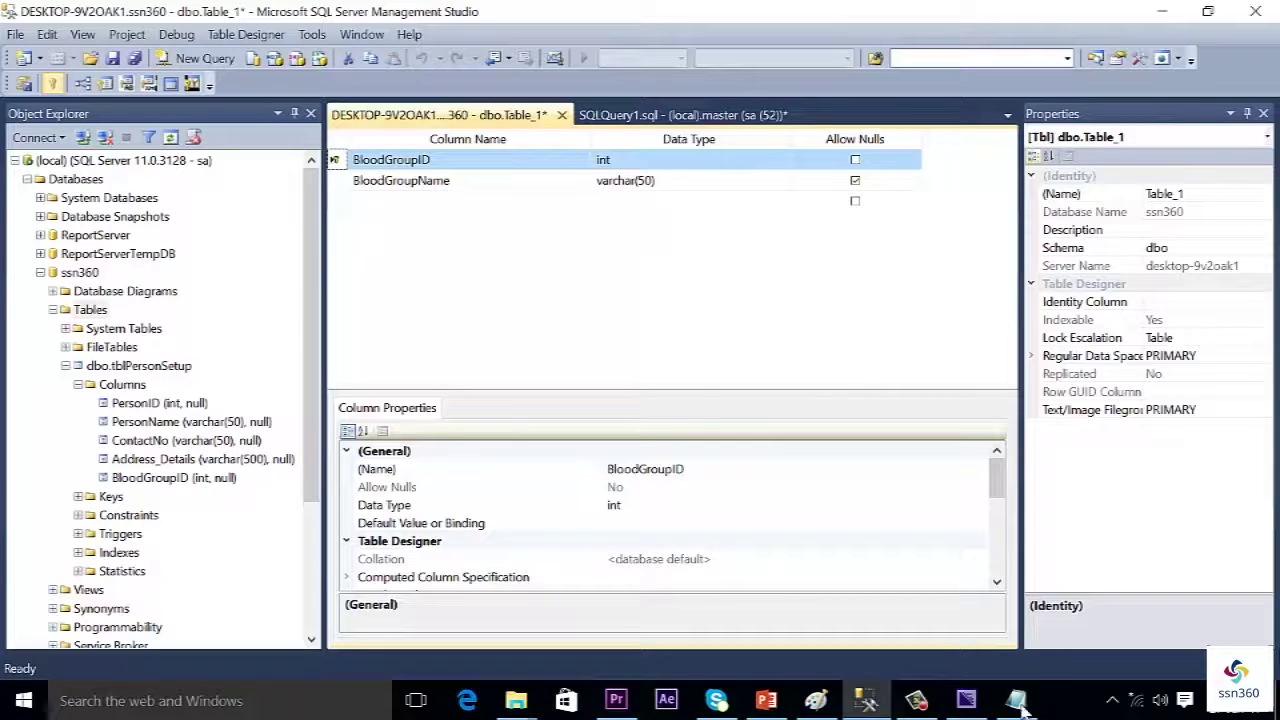
left_click(917, 702)
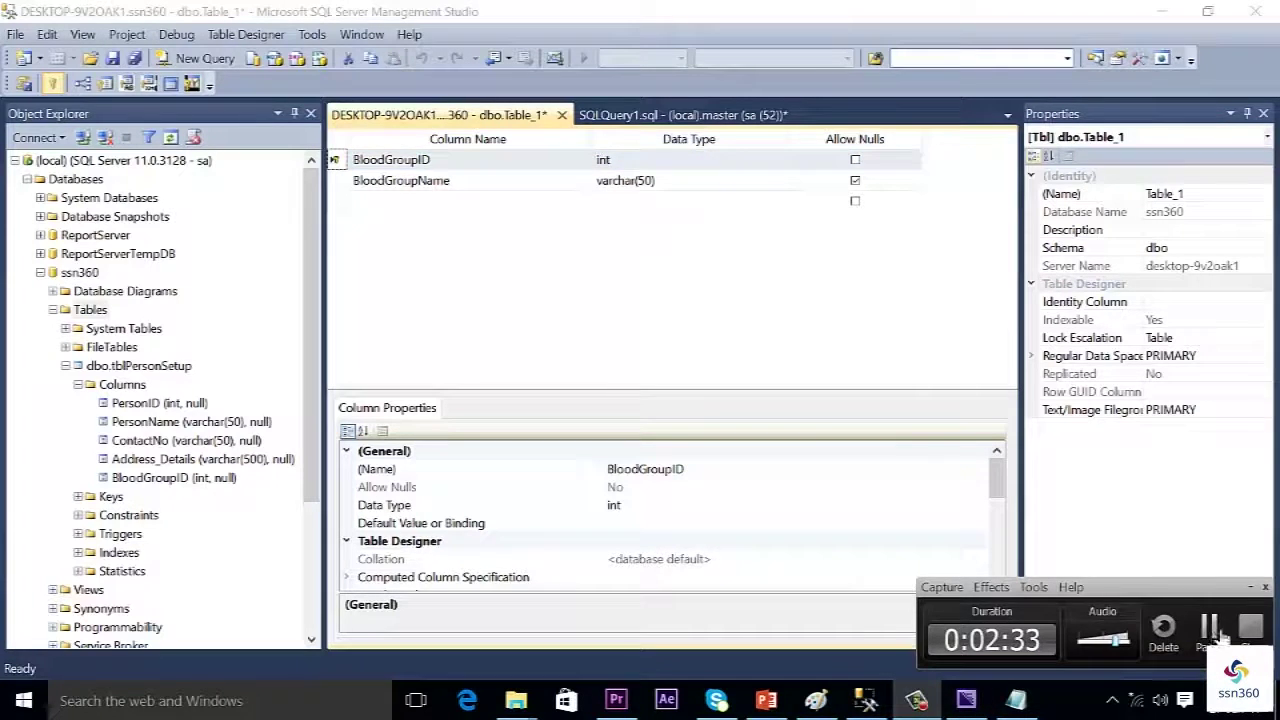
left_click(917, 702)
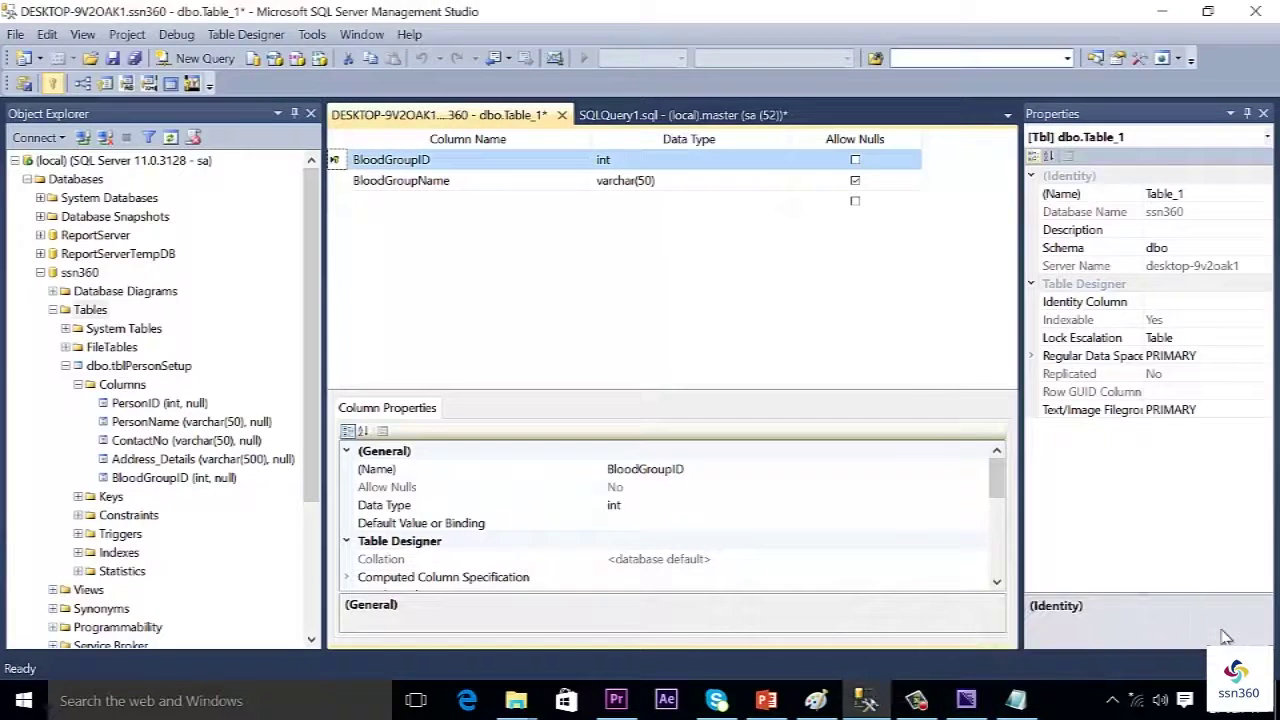
- Save the new table under the name tblBloodGroupSetup
left_click(113, 59)
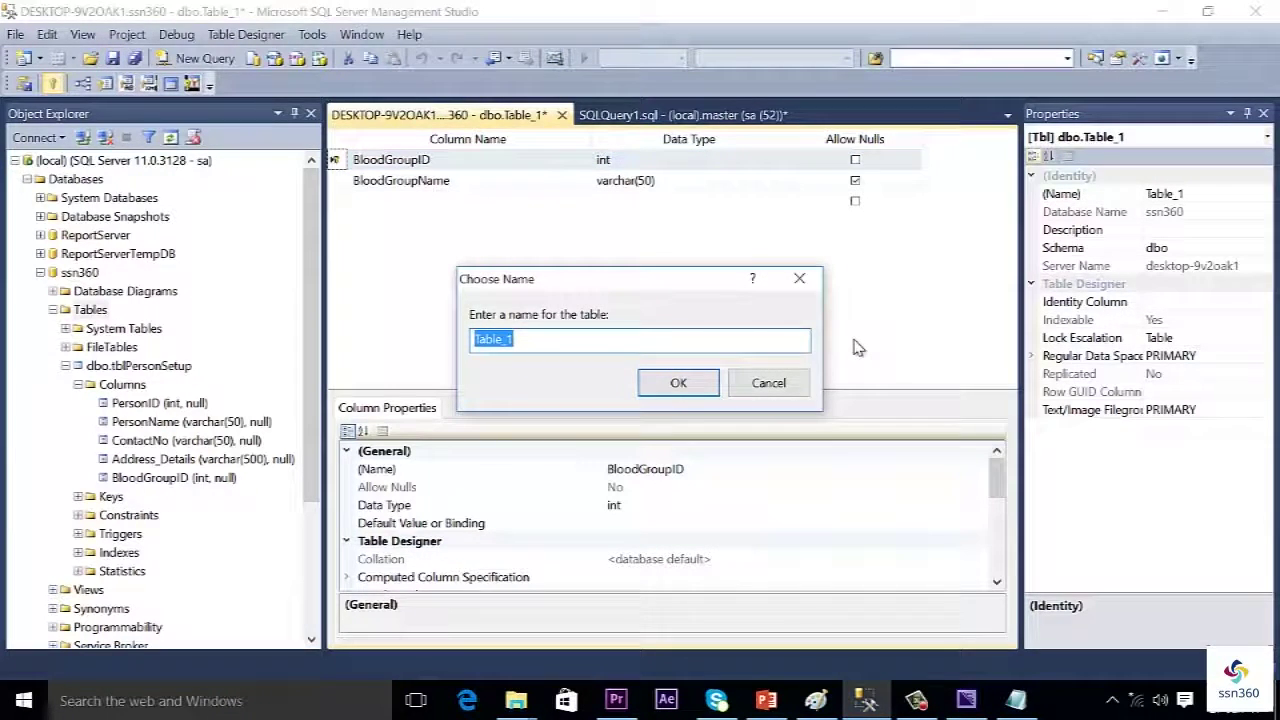
type("tblBloodGroupSetup")
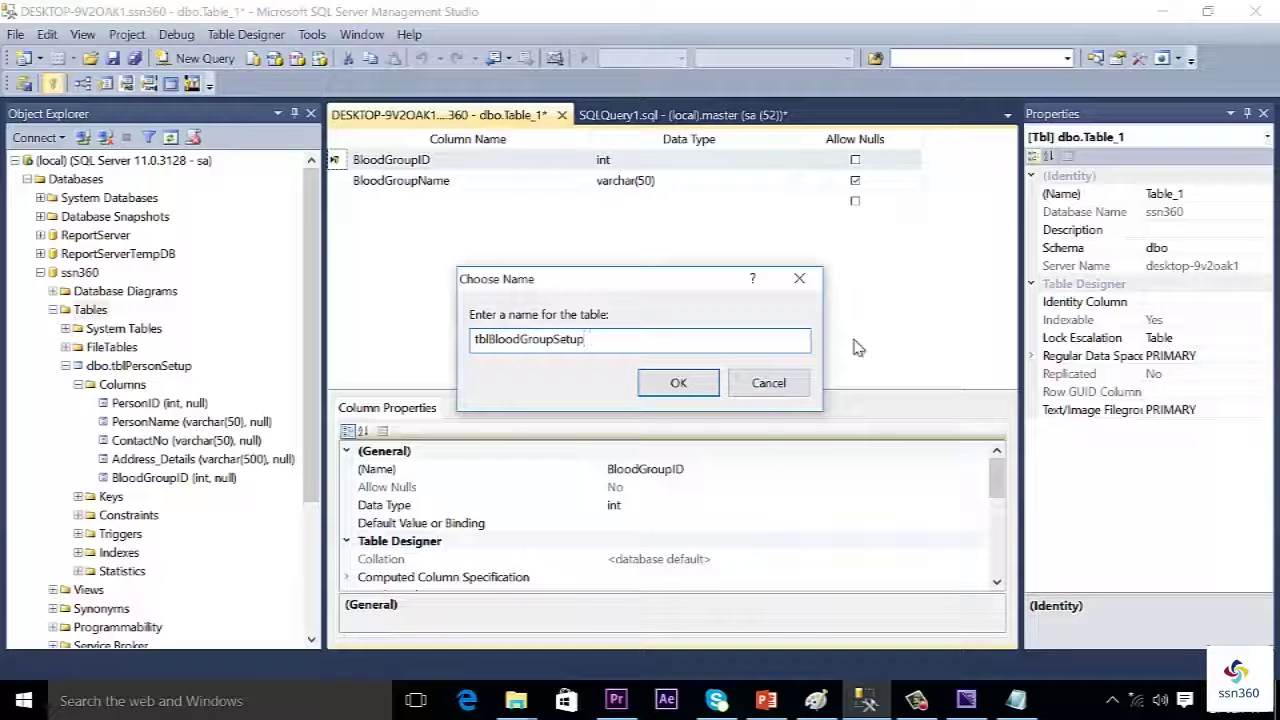
left_click(683, 386)
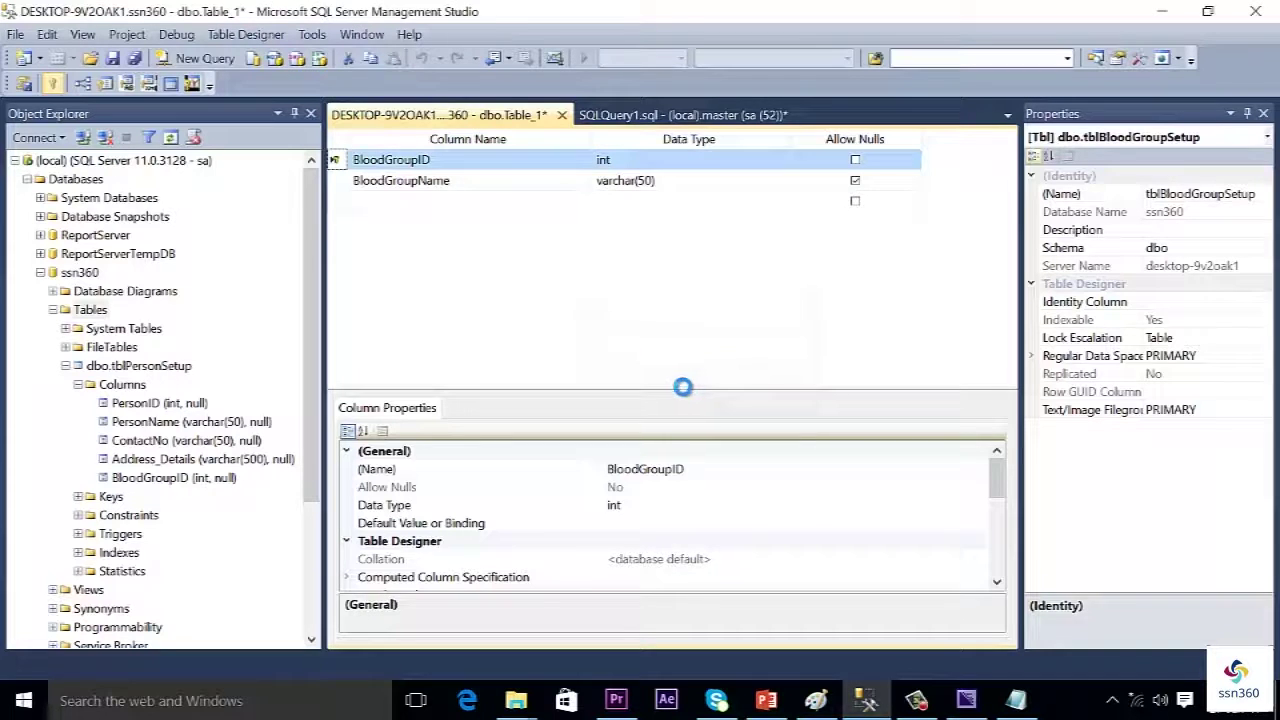
- Collapse the dbo.tblPersonSetup node and refresh the list of tables in the ssn360 database
left_click(77, 388)
left_click(77, 388)
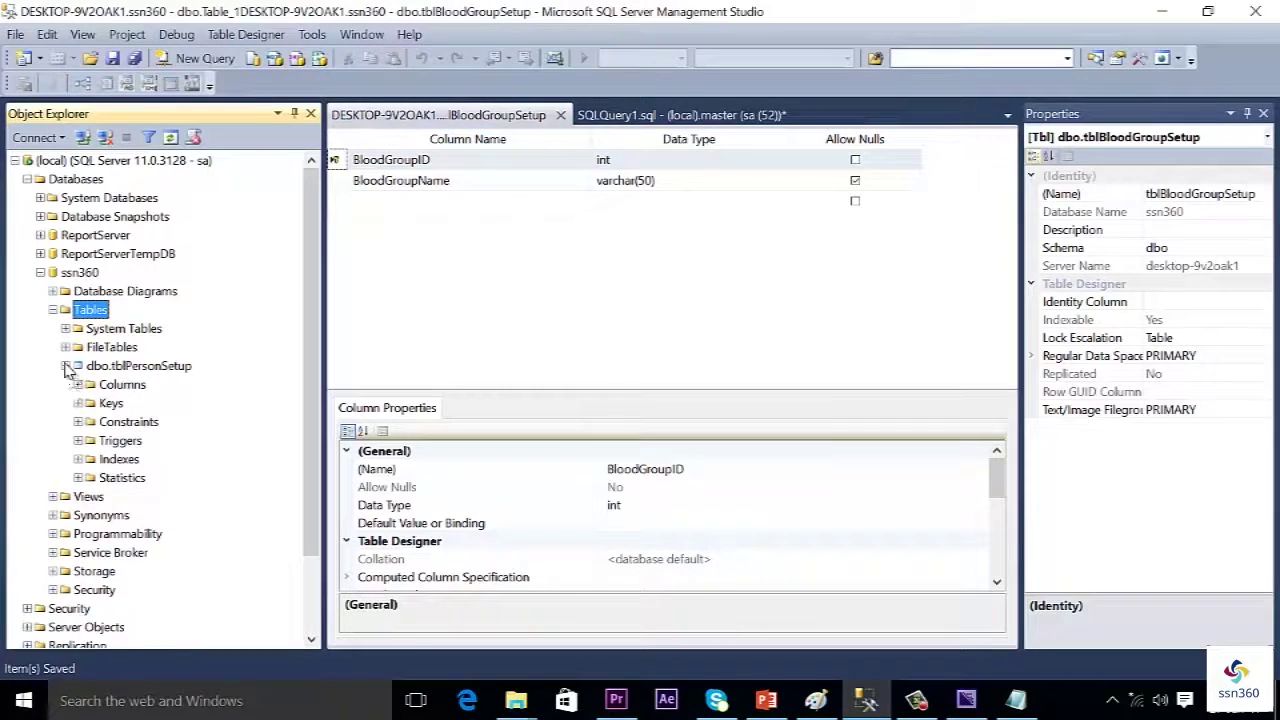
left_click(66, 367)
right_click(100, 312)
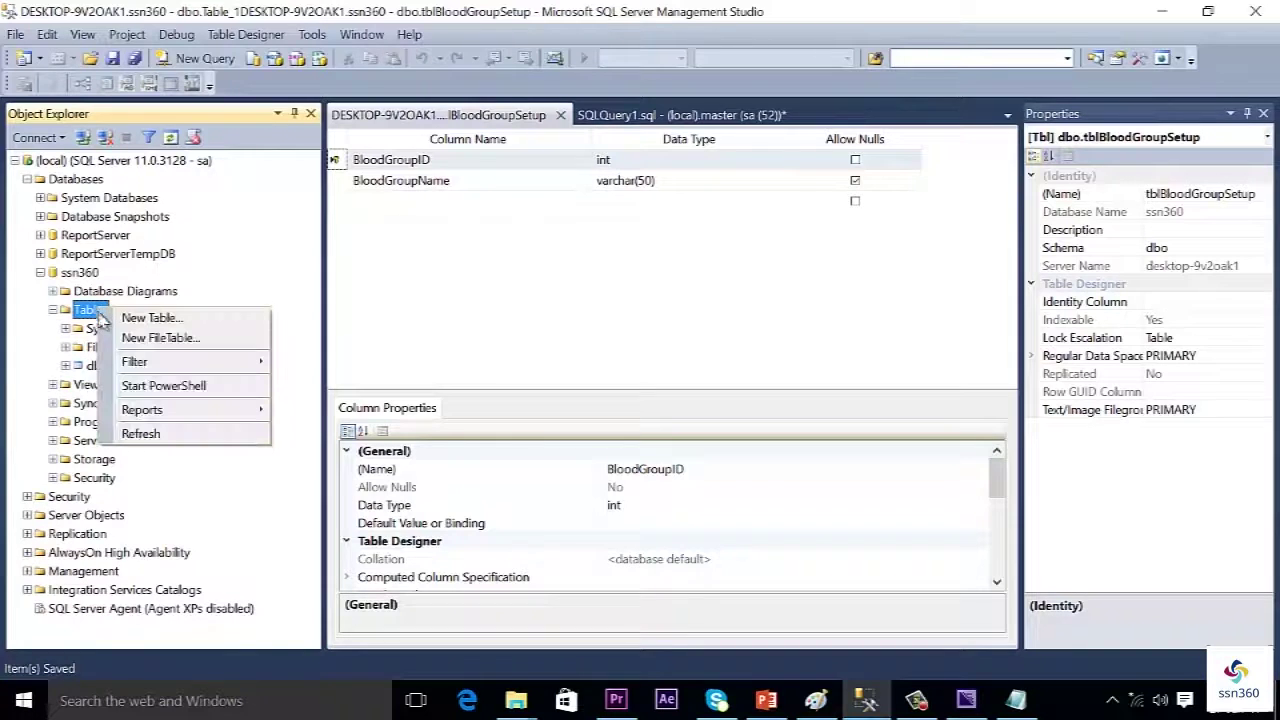
left_click(150, 434)
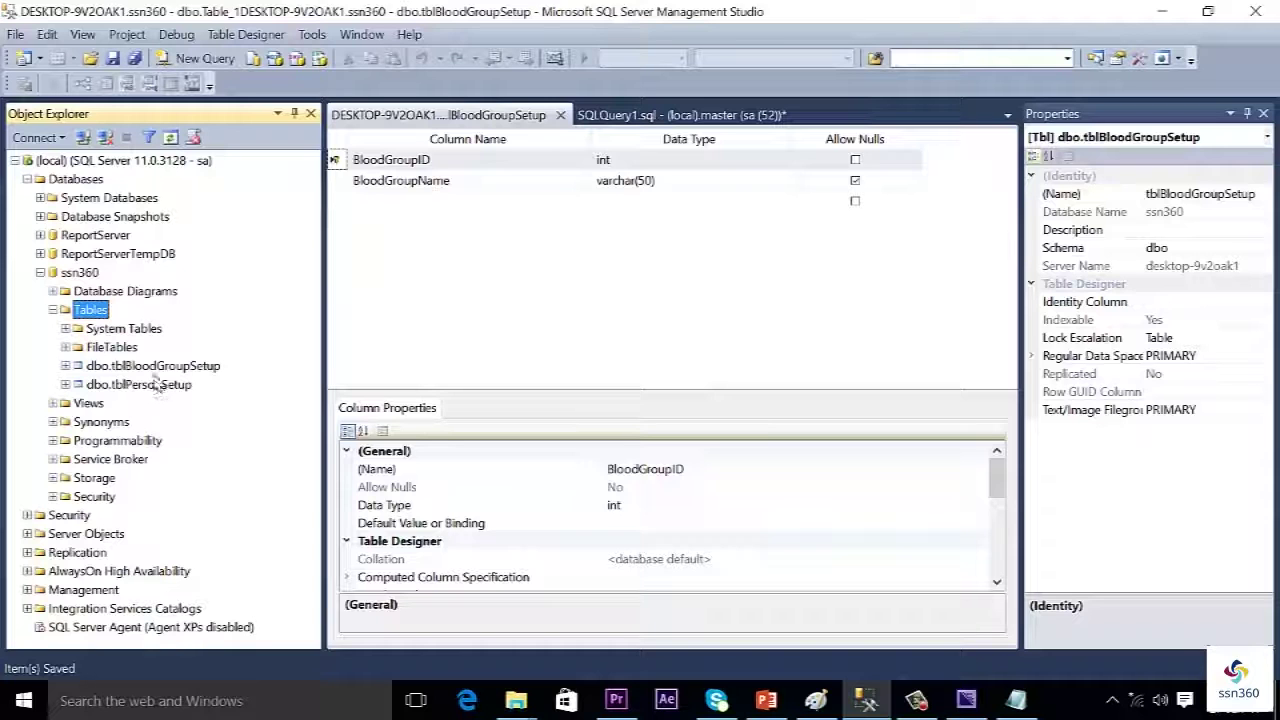
left_click(924, 707)
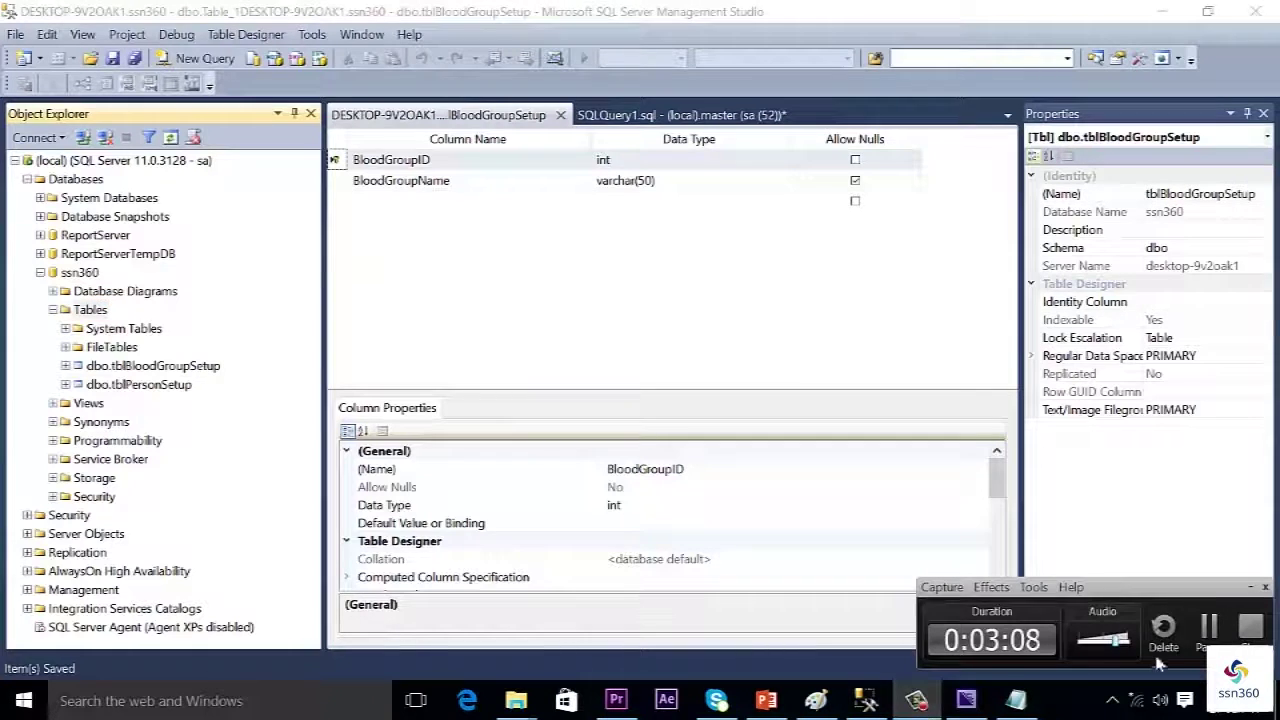
left_click(1210, 636)
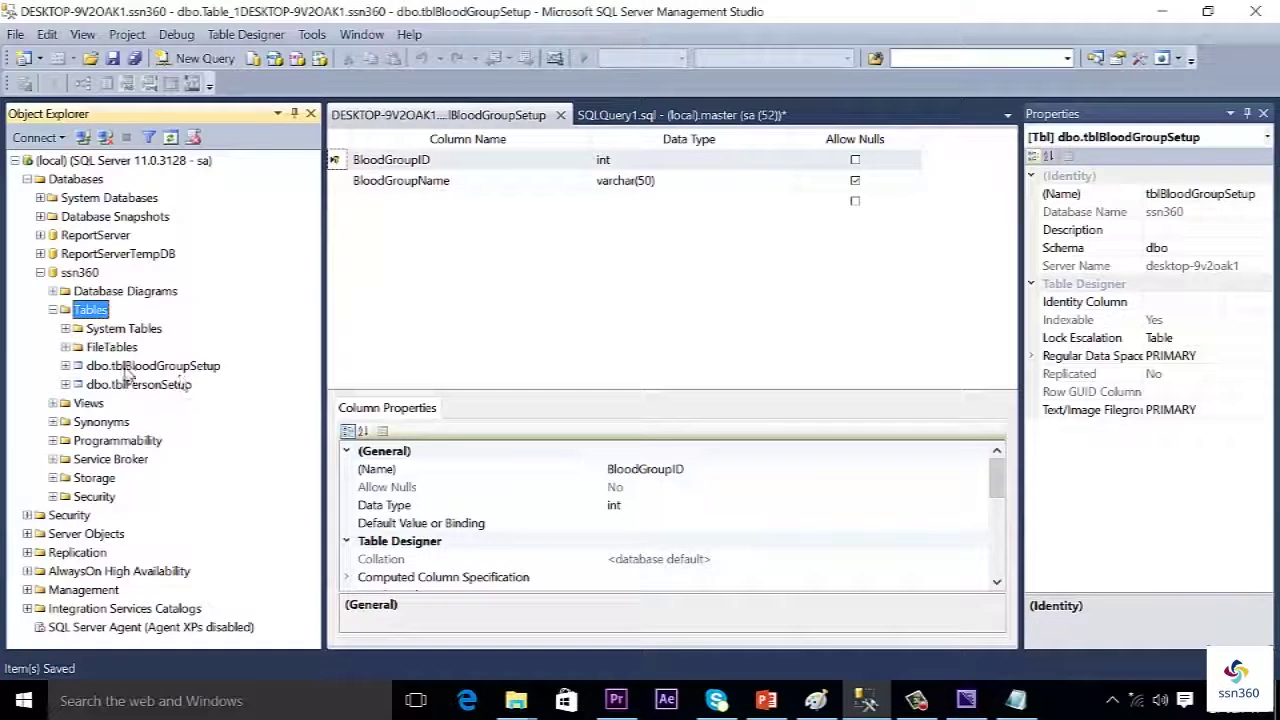
- Open the design of the dbo.tblBloodGroupSetup table to review its columns
left_click(125, 368)
right_click(125, 368)
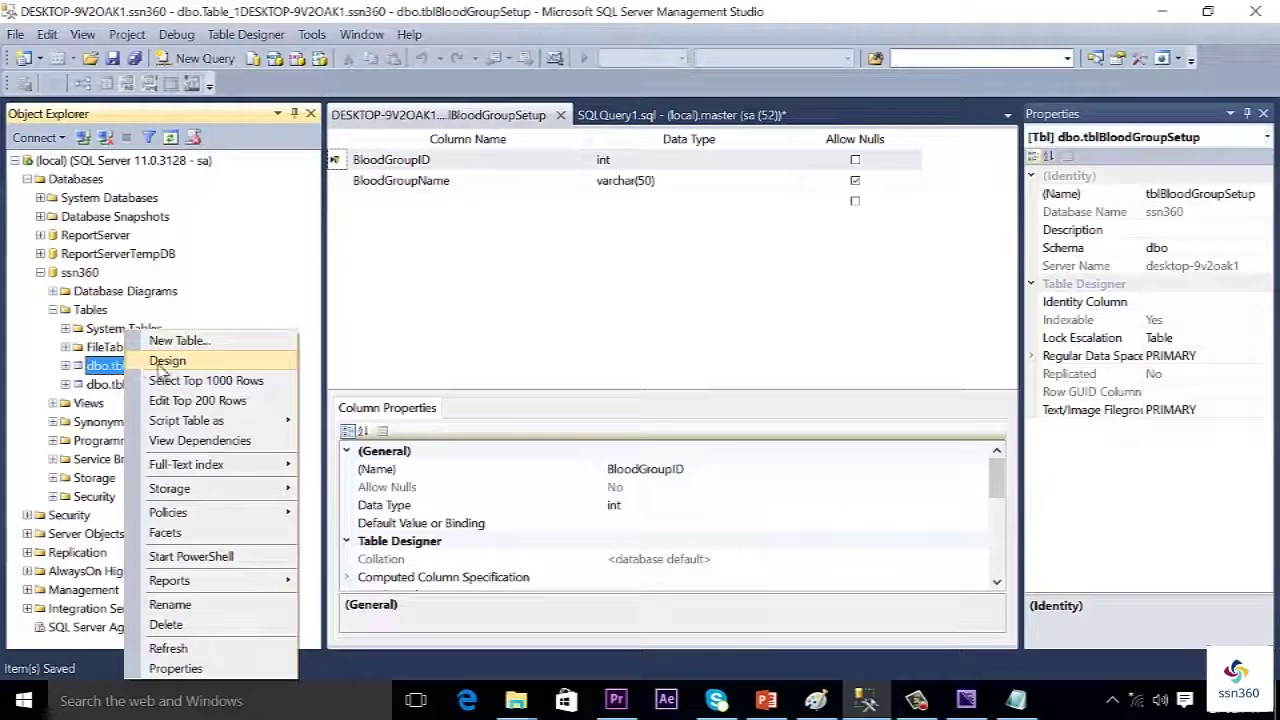
left_click(230, 364)
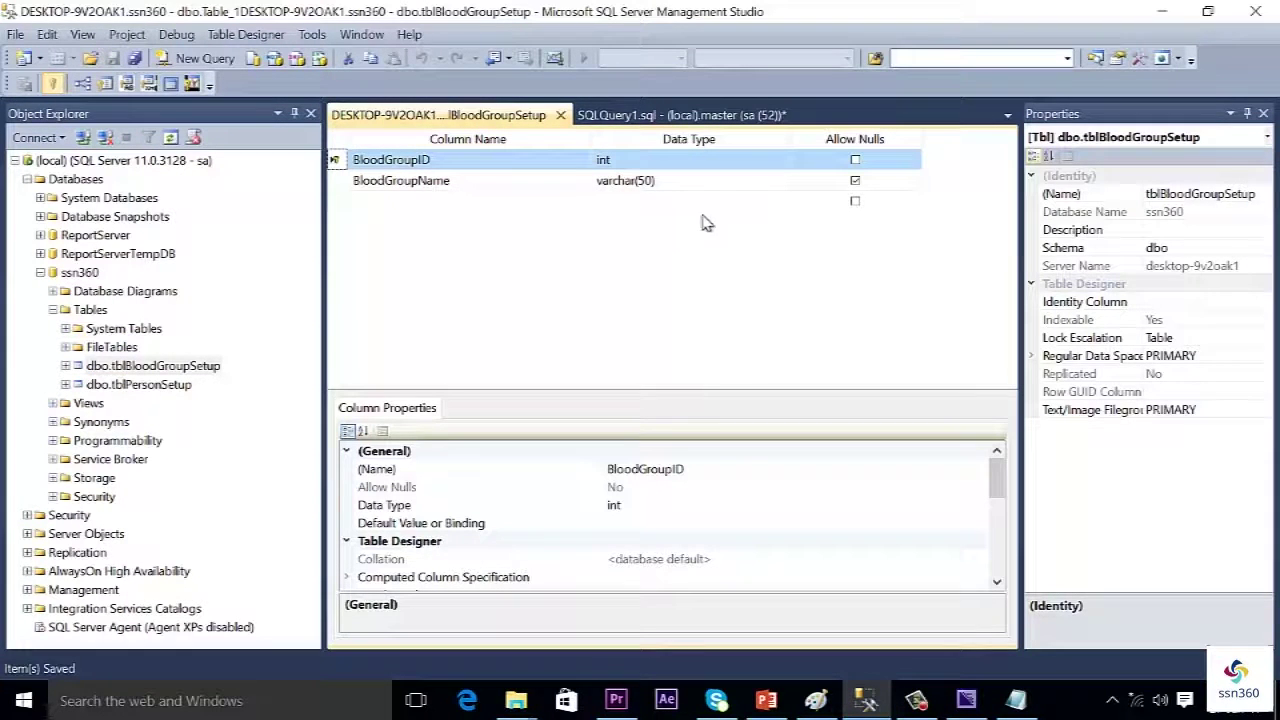
- Open the design of the dbo.tblPersonSetup table and make PersonID its primary key
right_click(126, 387)
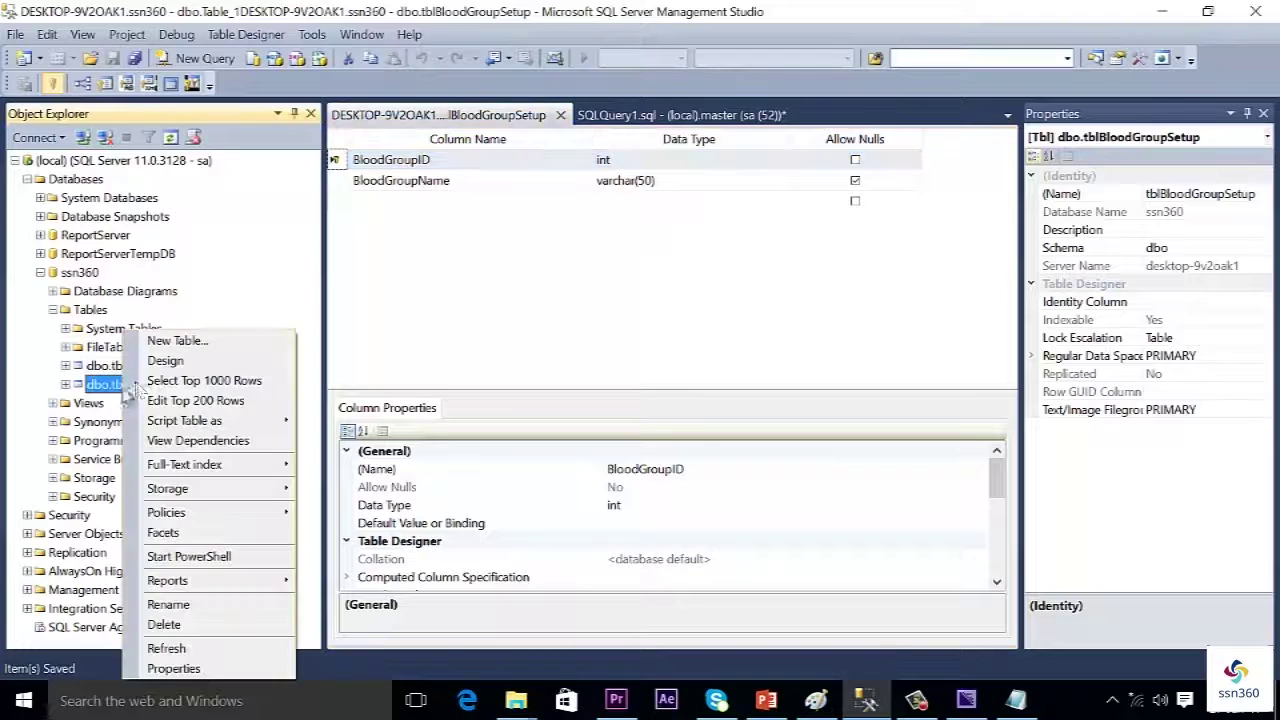
left_click(166, 361)
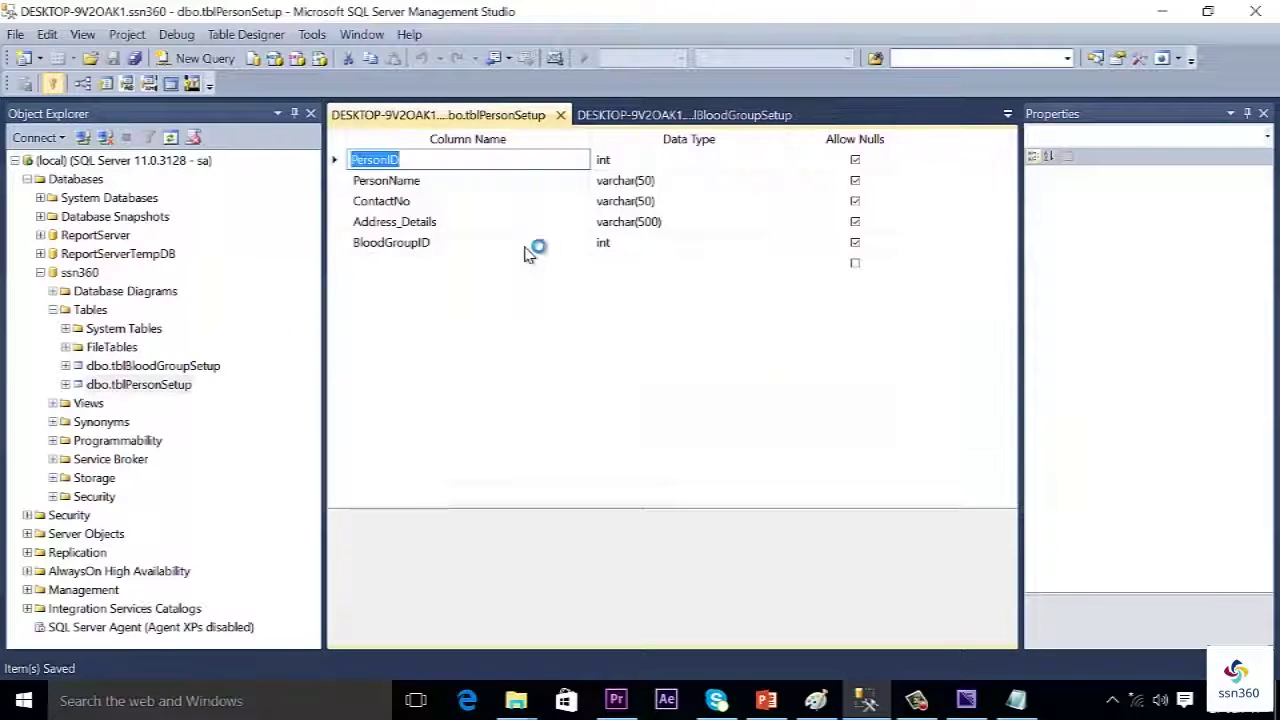
left_click(337, 158)
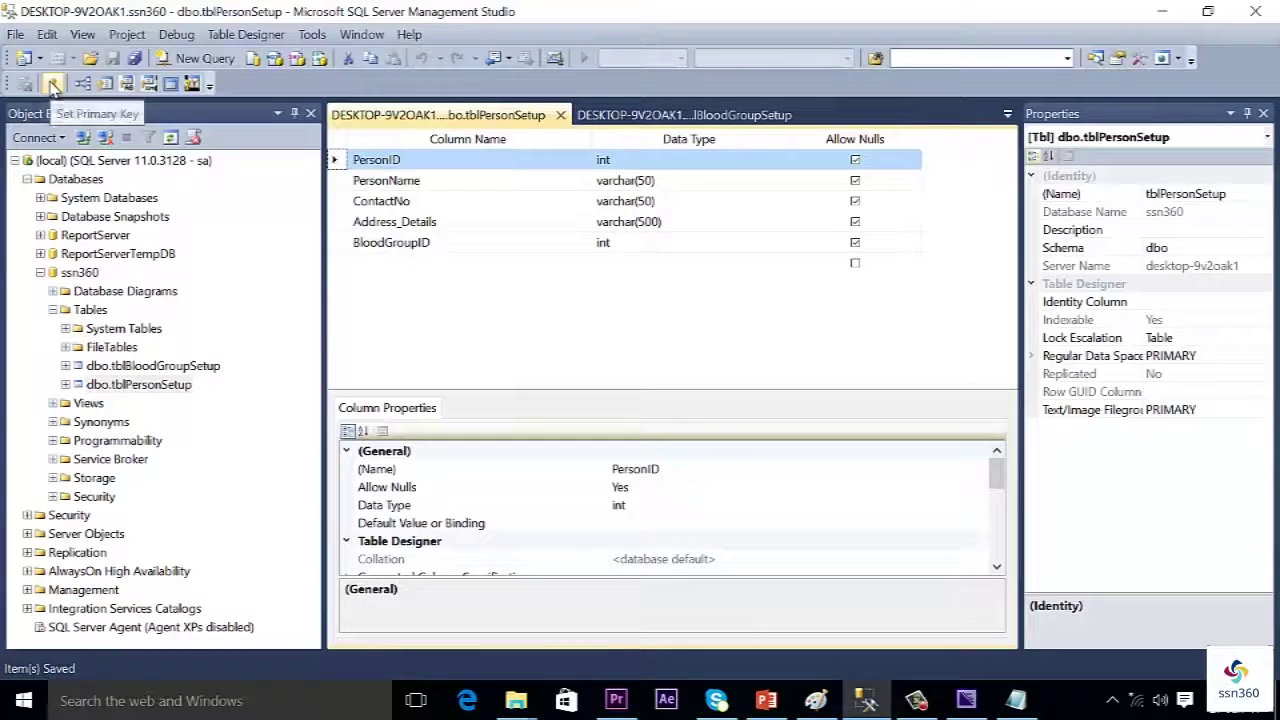
left_click(55, 86)
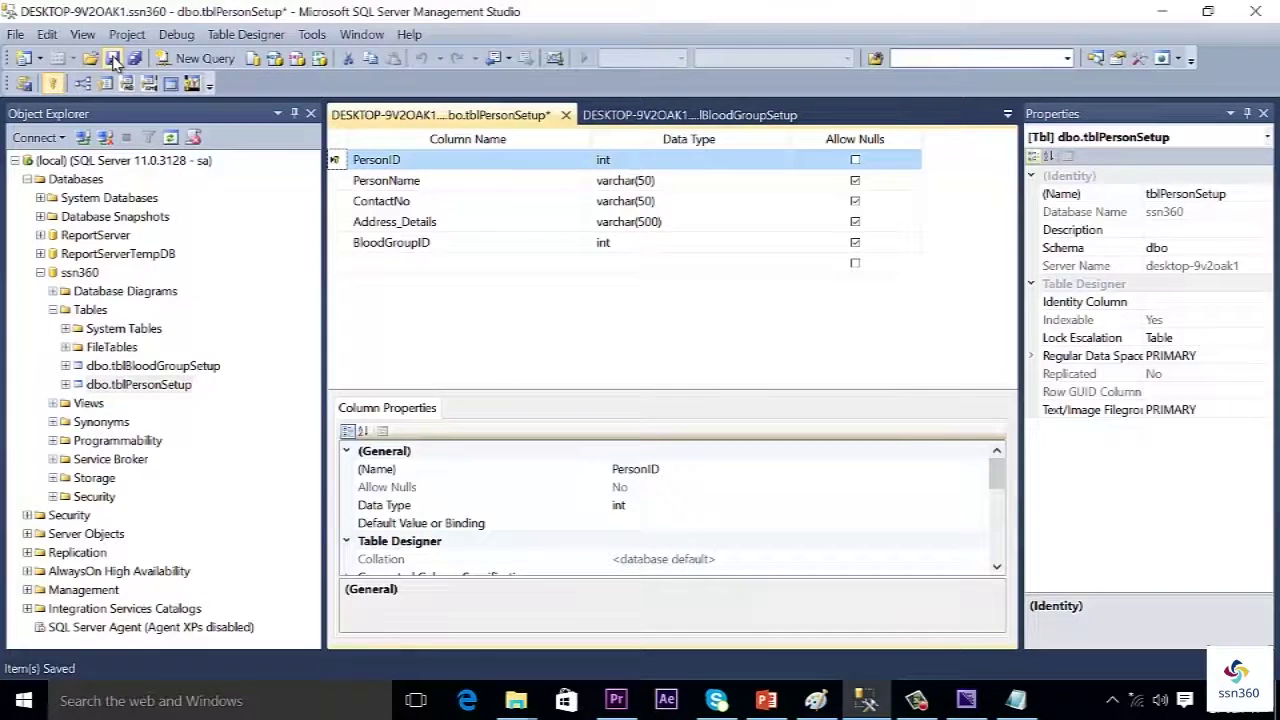
- Try to save the tblPersonSetup design with its new primary key
left_click(113, 58)
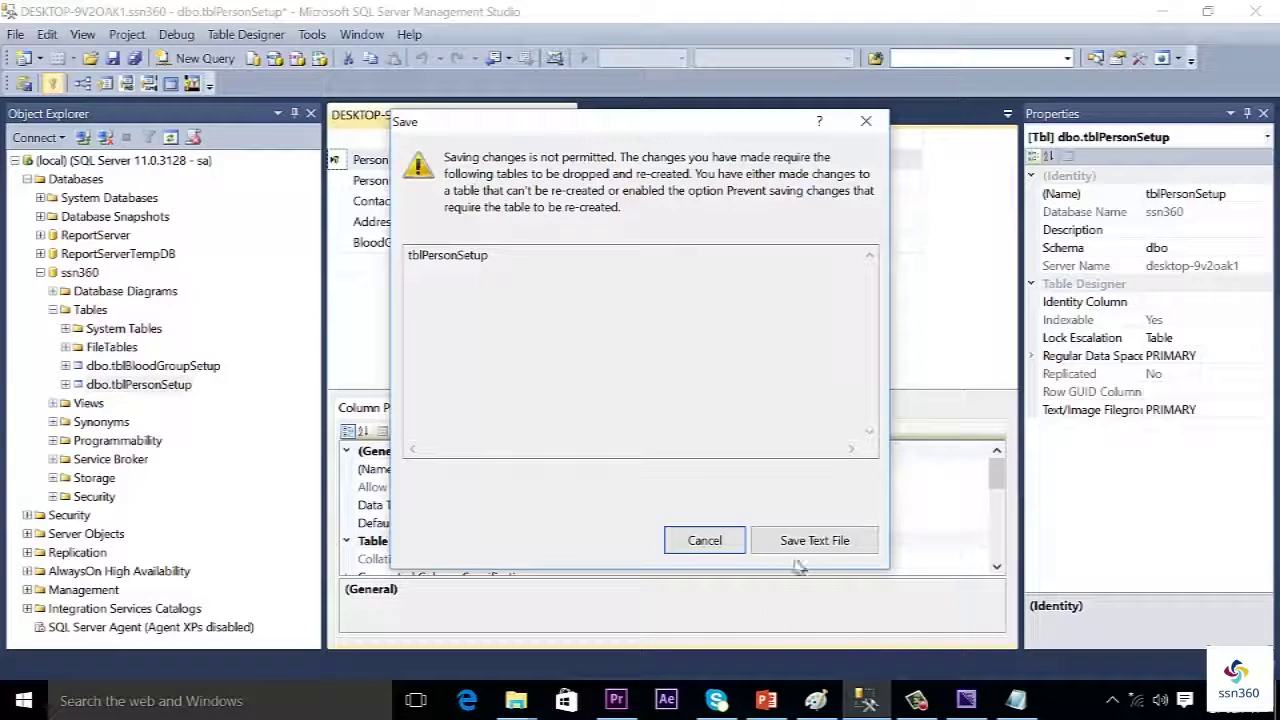
left_click(715, 541)
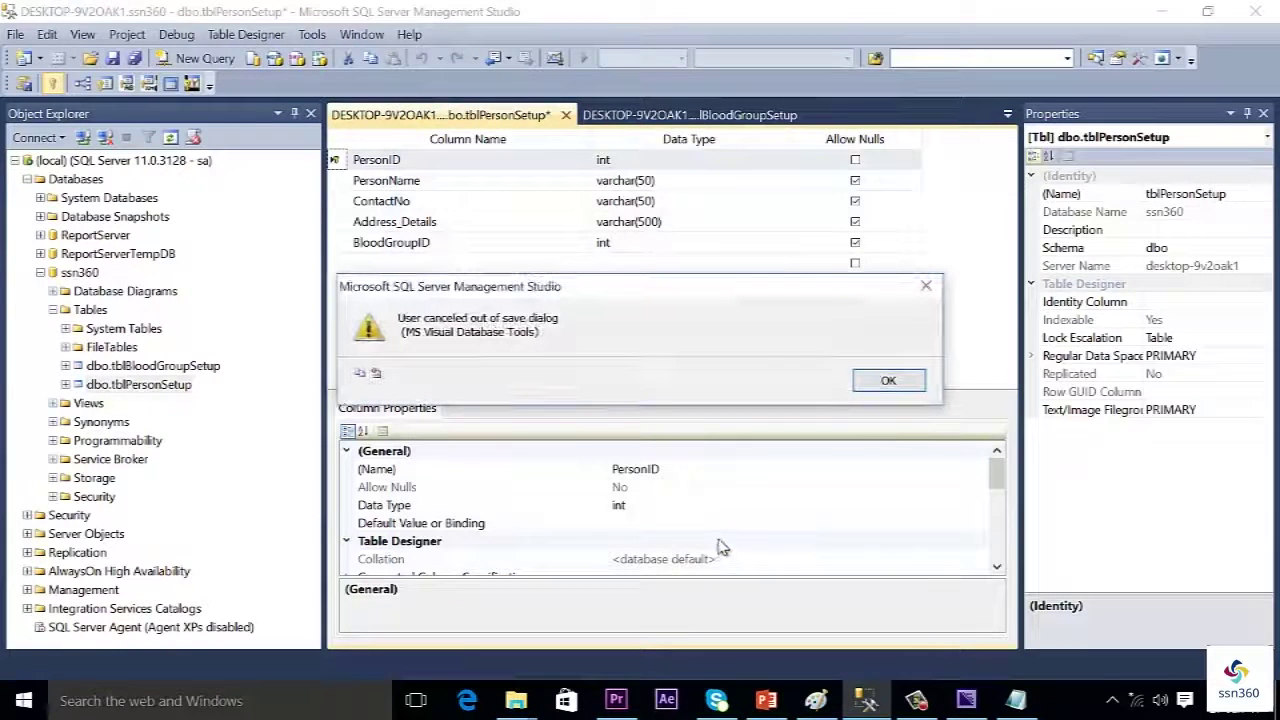
left_click(891, 384)
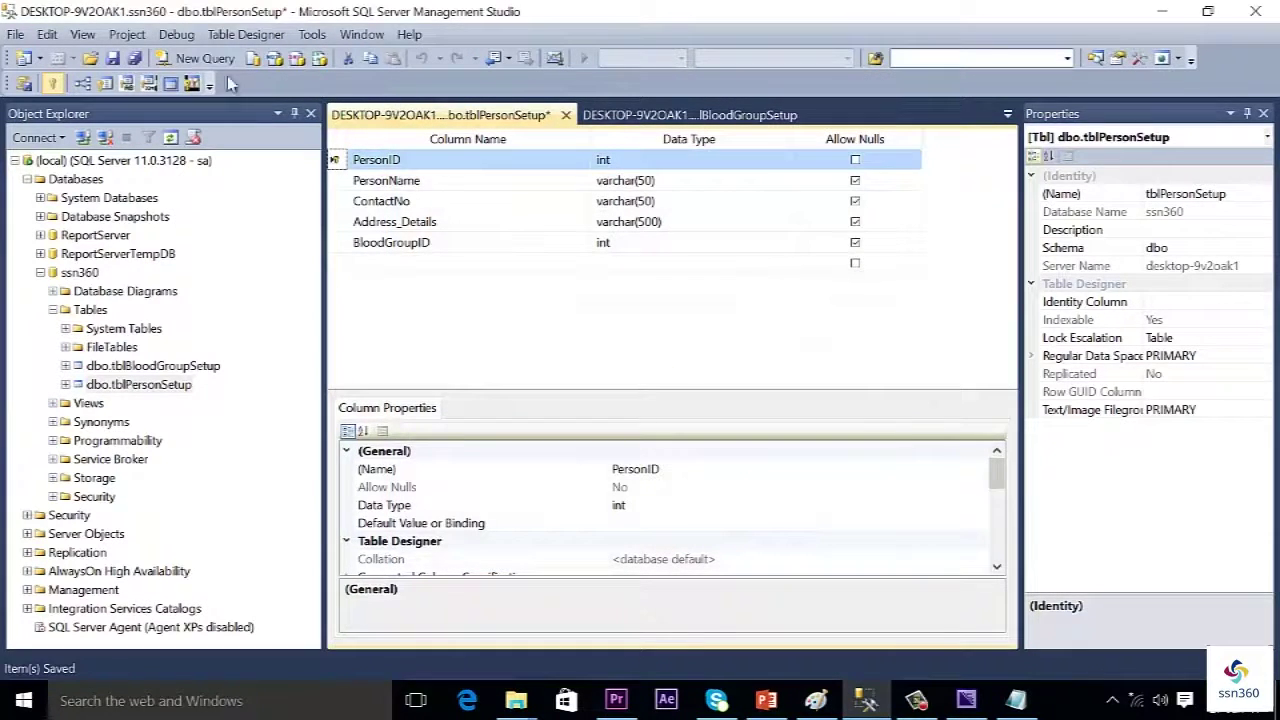
- Turn off the table designer option "Prevent saving changes that require table re-creation"
left_click(233, 40)
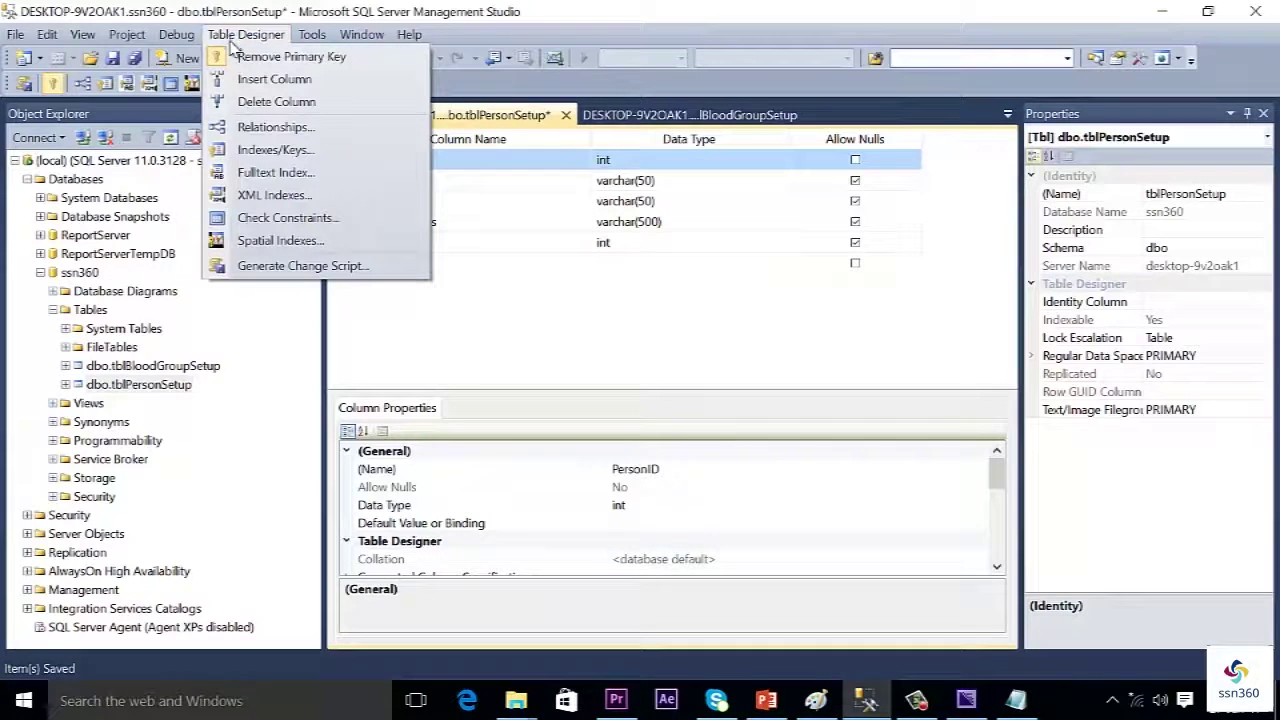
mouse_move(312, 34)
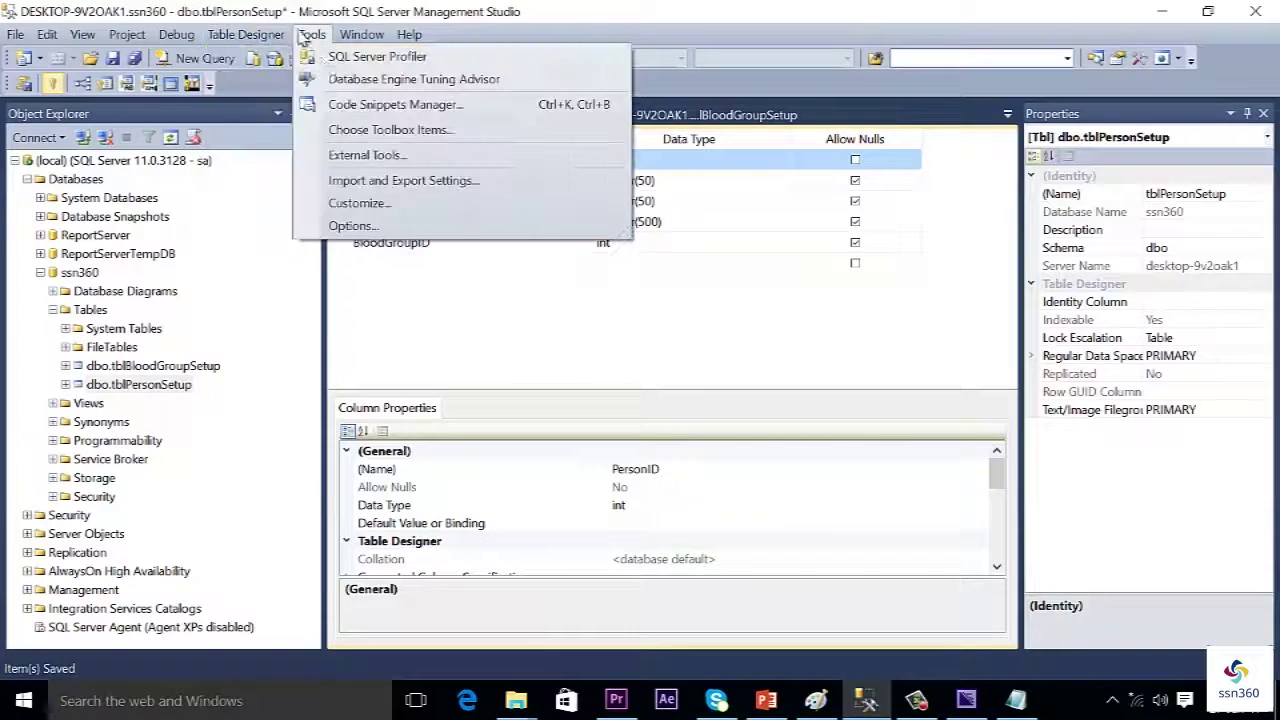
left_click(345, 220)
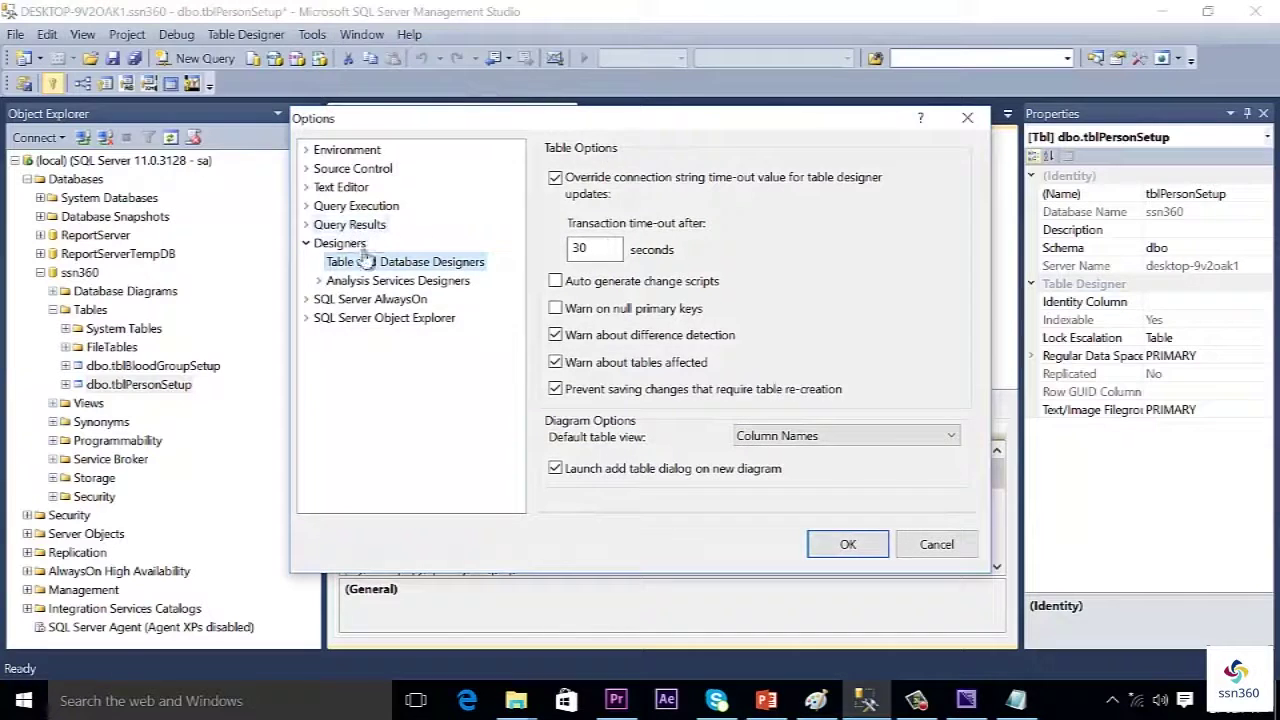
left_click(556, 389)
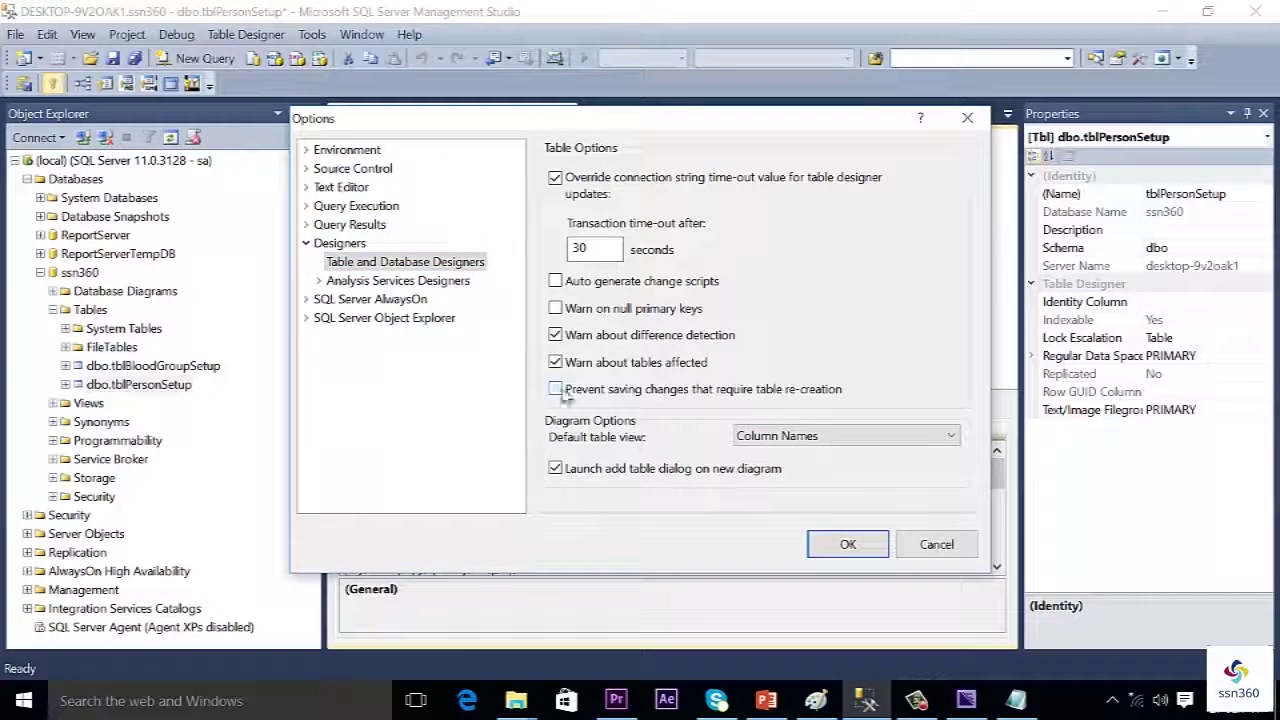
left_click(842, 545)
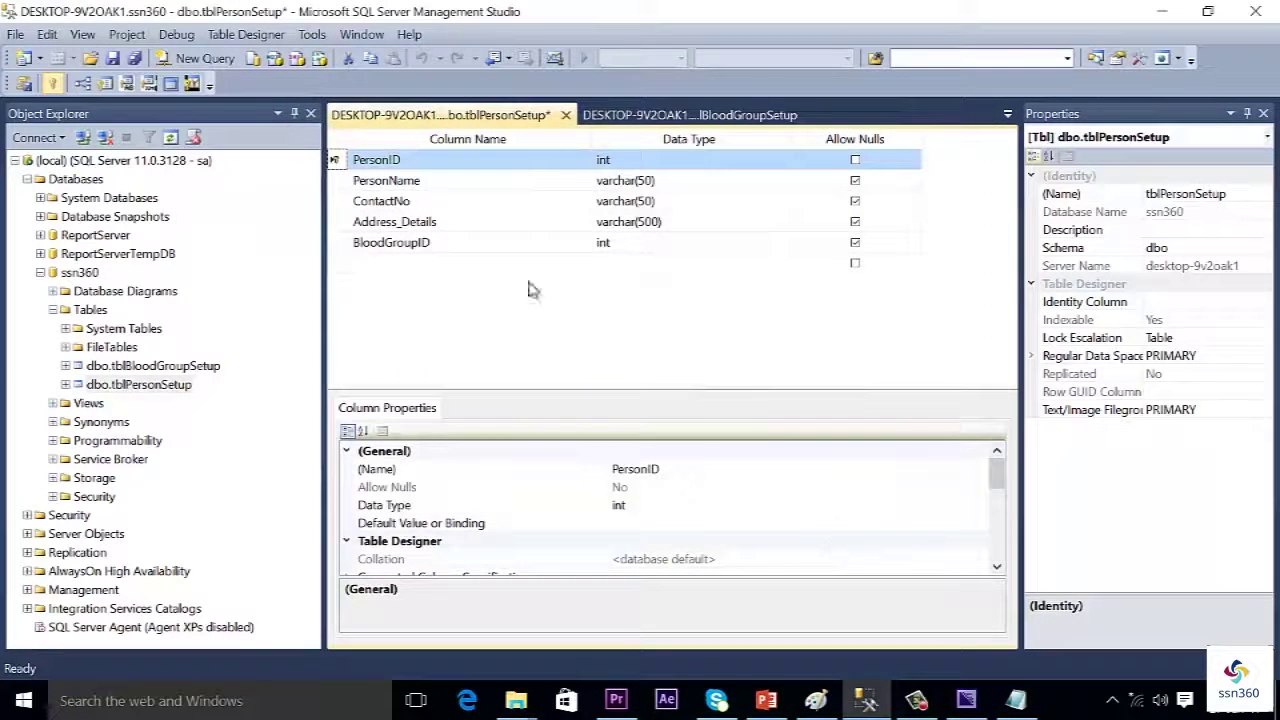
- Save the tblPersonSetup design and close both open table designs
left_click(112, 58)
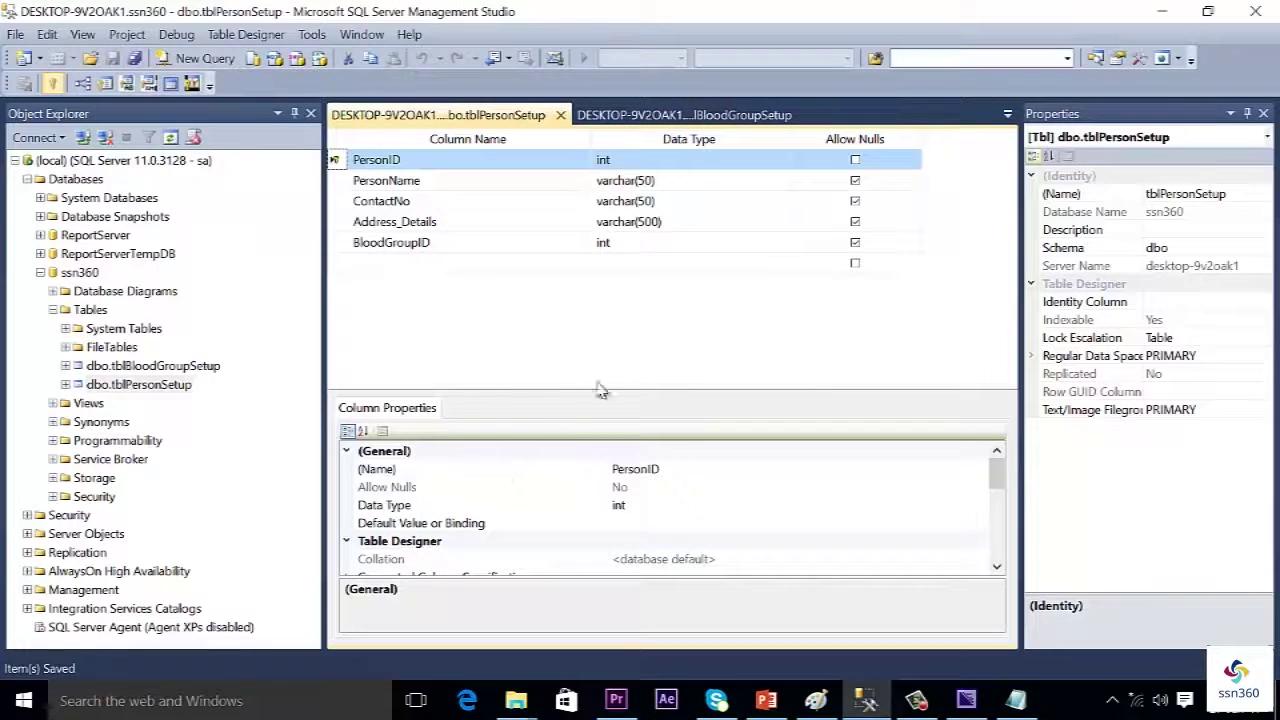
left_click(563, 117)
left_click(563, 117)
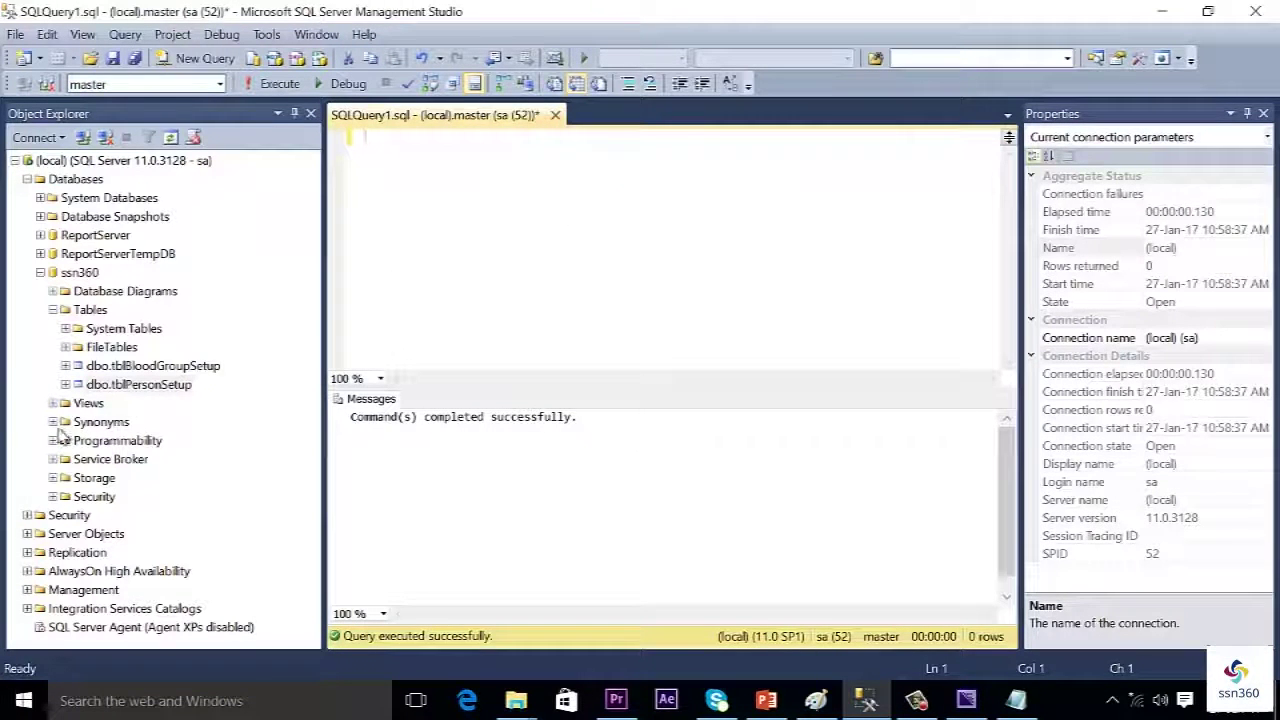
- Expand dbo.tblPersonSetup in the ssn360 tables and start a new foreign key for it
left_click(53, 310)
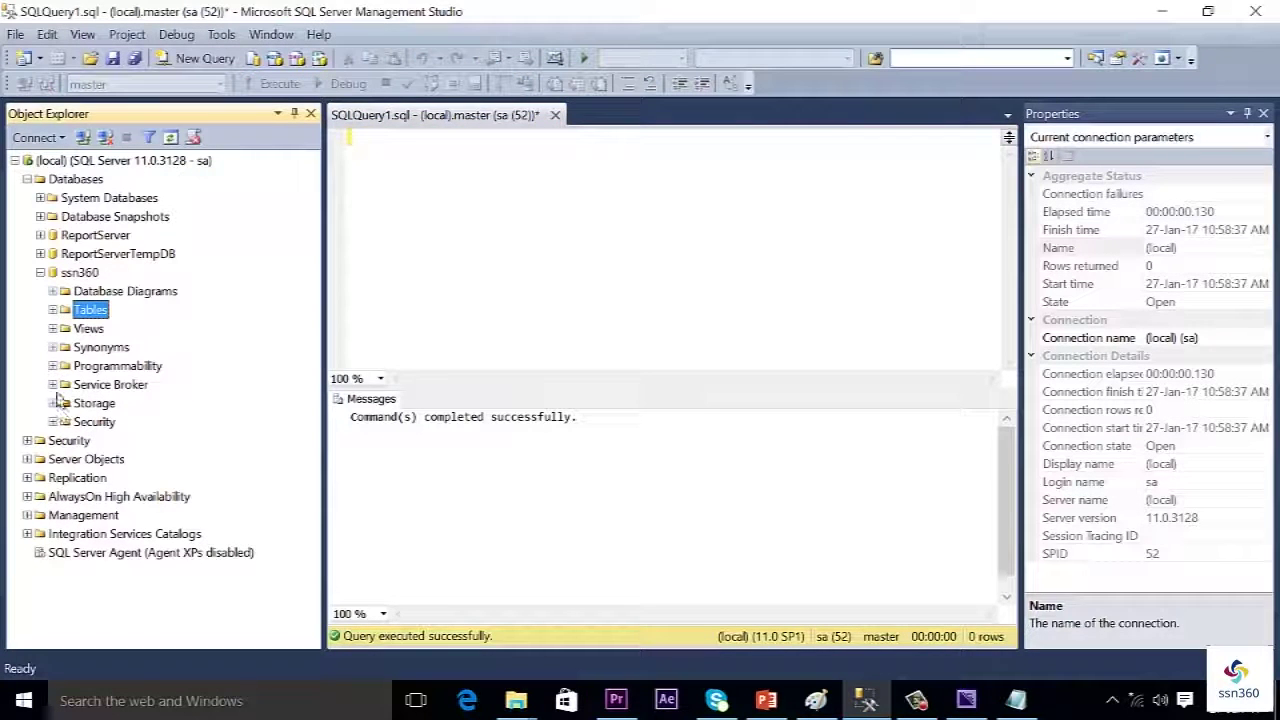
left_click(53, 310)
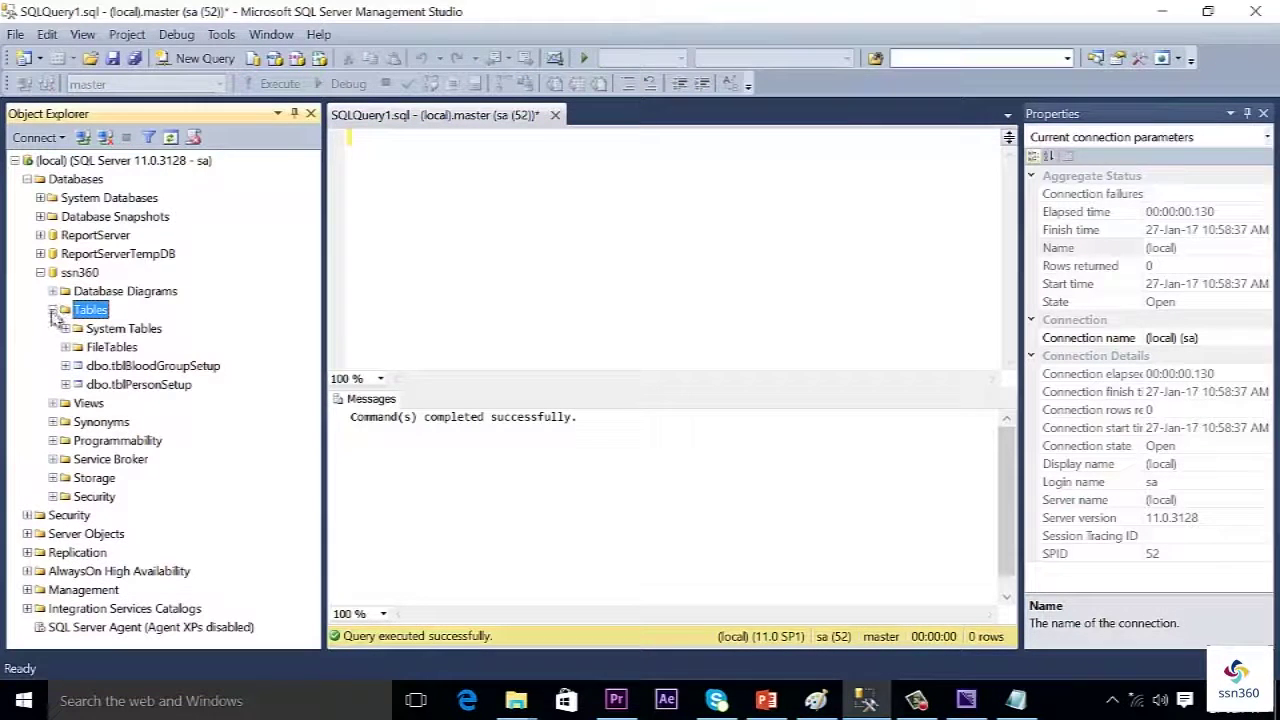
left_click(65, 384)
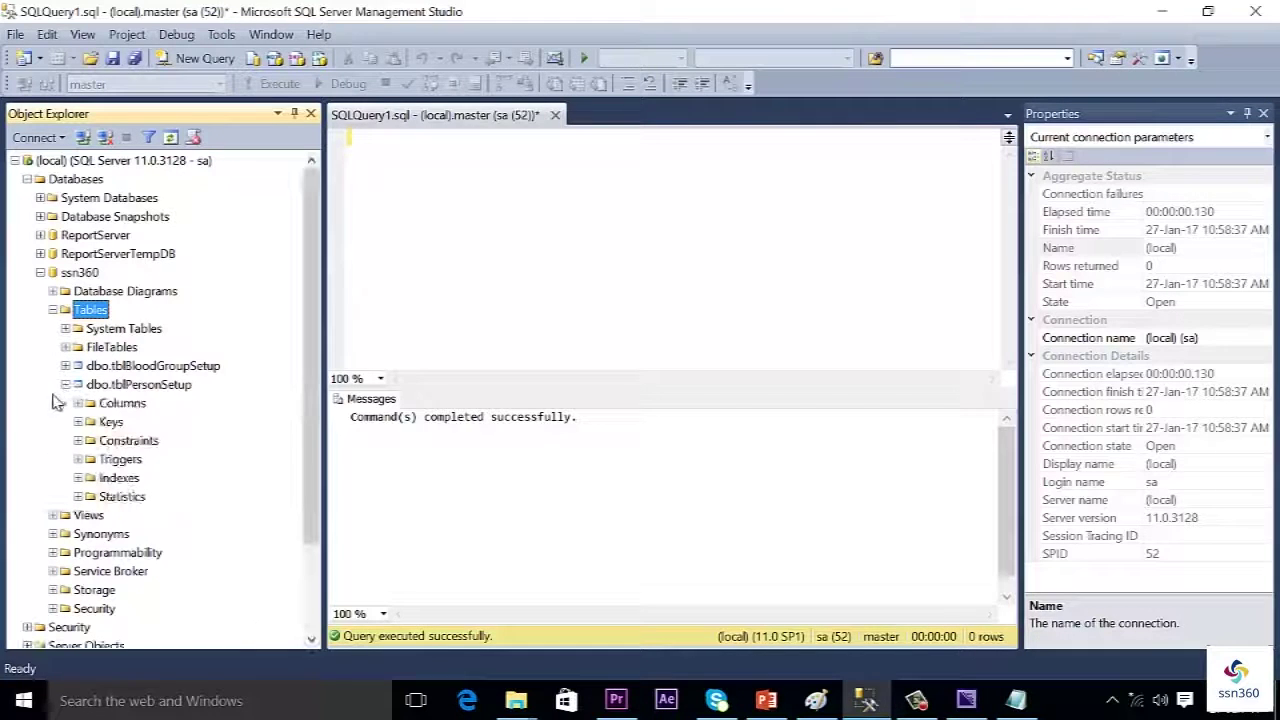
right_click(110, 424)
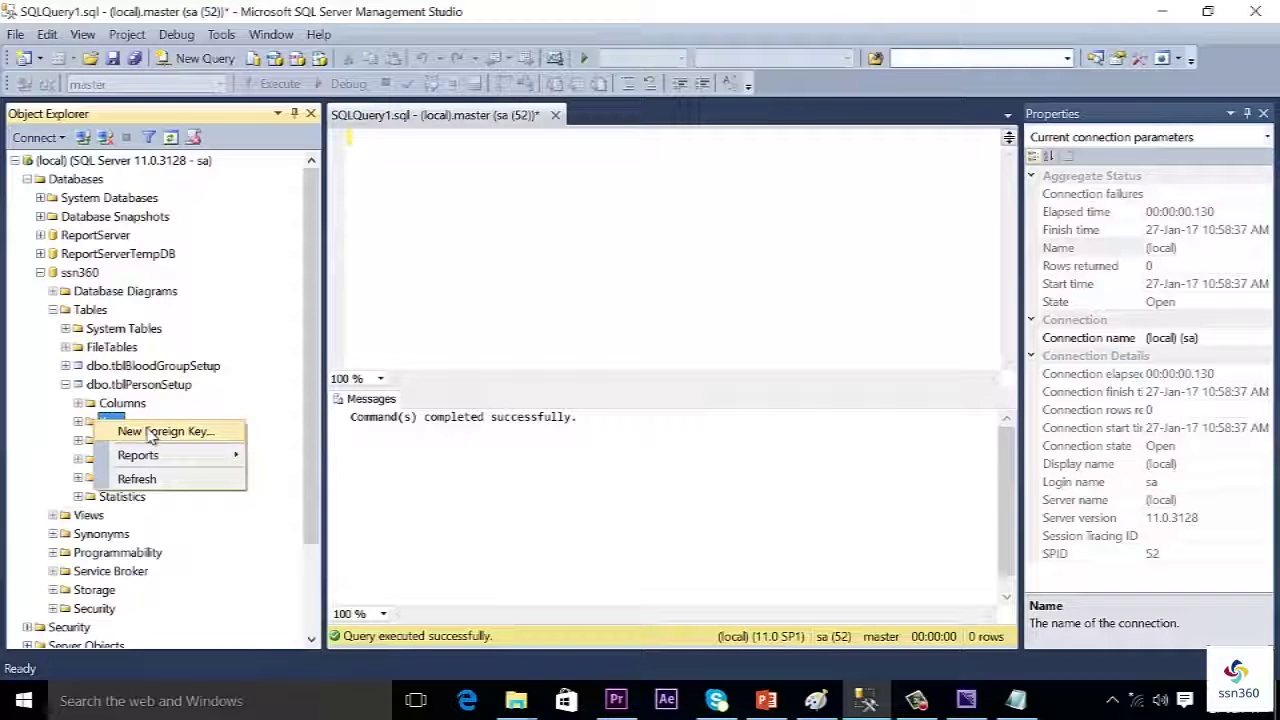
left_click(152, 432)
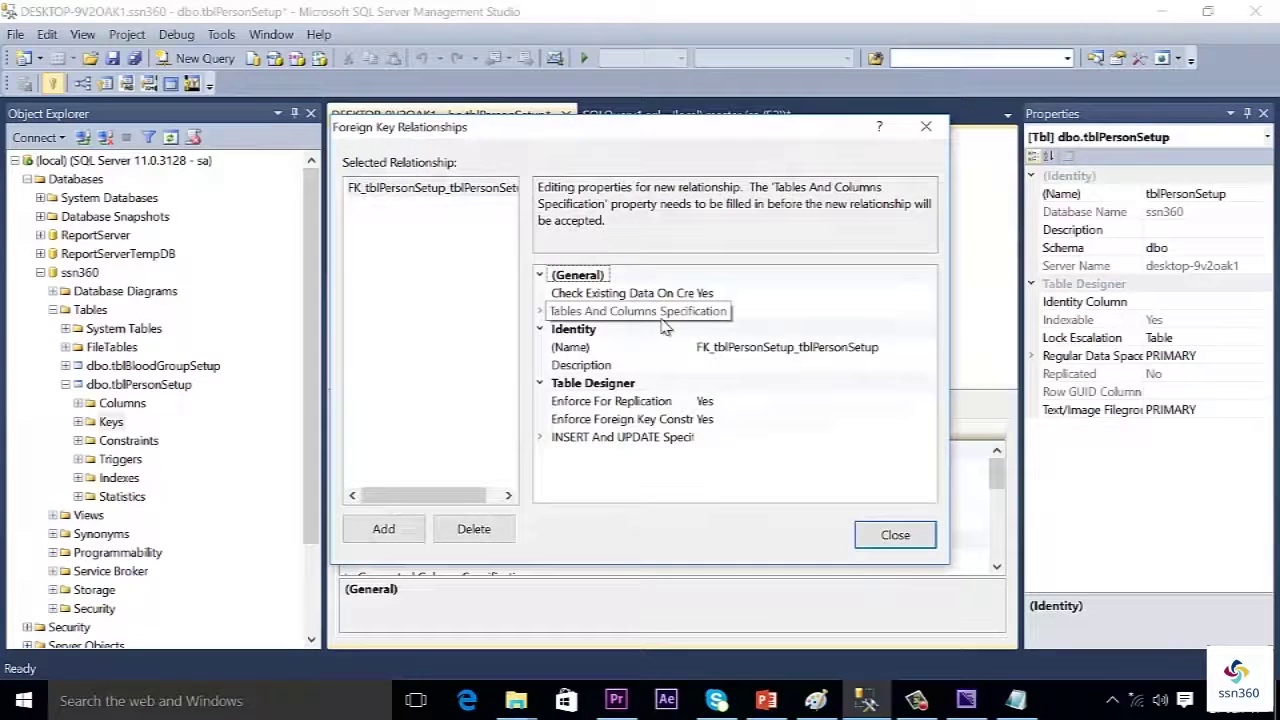
key("Escape")
right_click(100, 428)
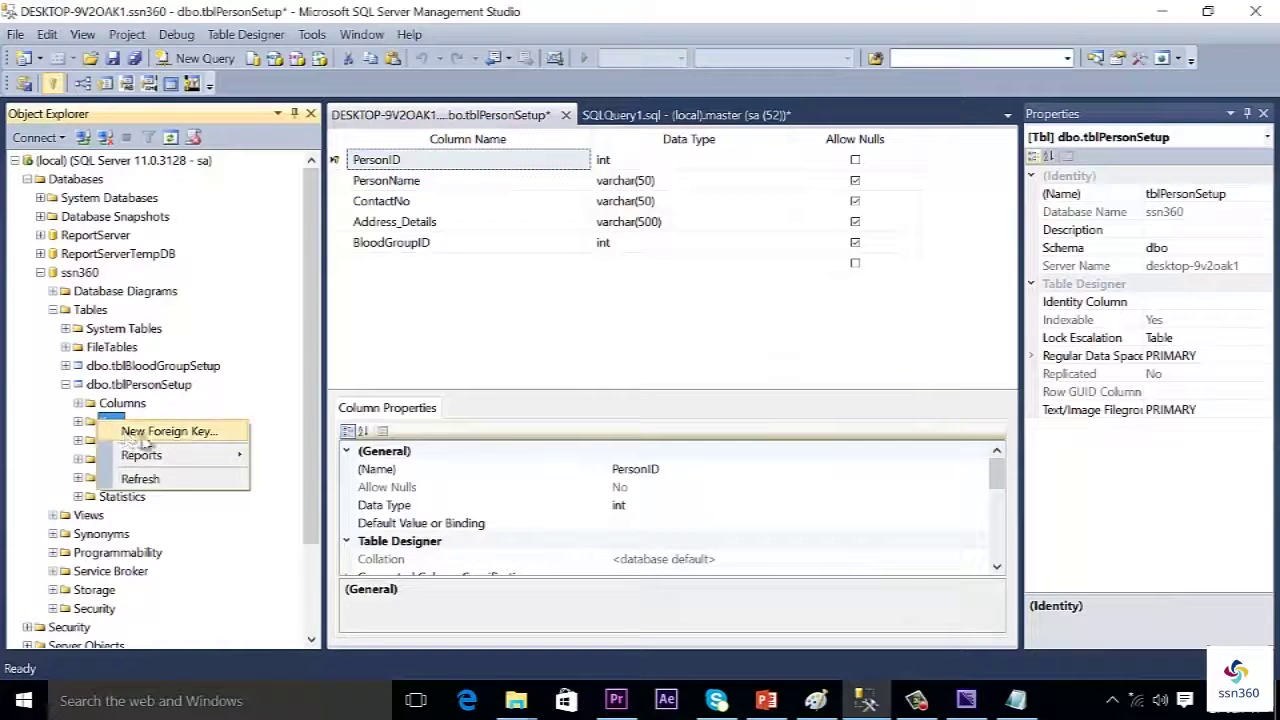
left_click(134, 427)
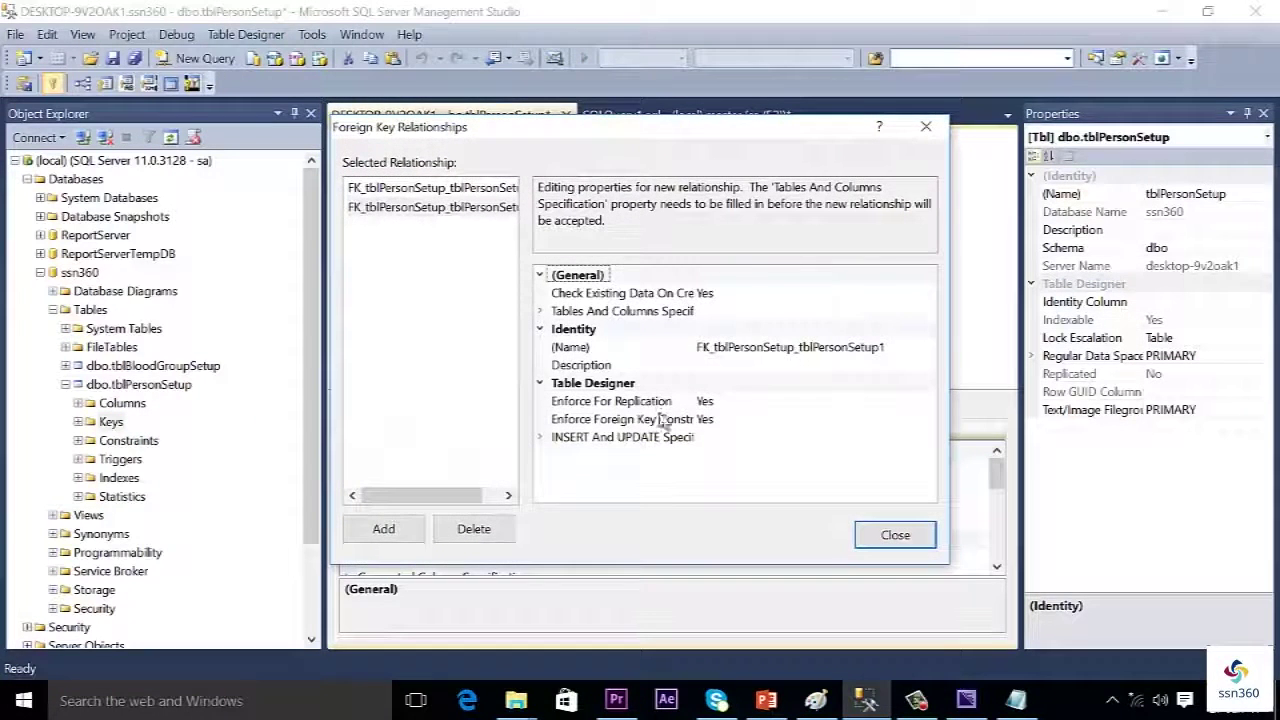
left_click(458, 207)
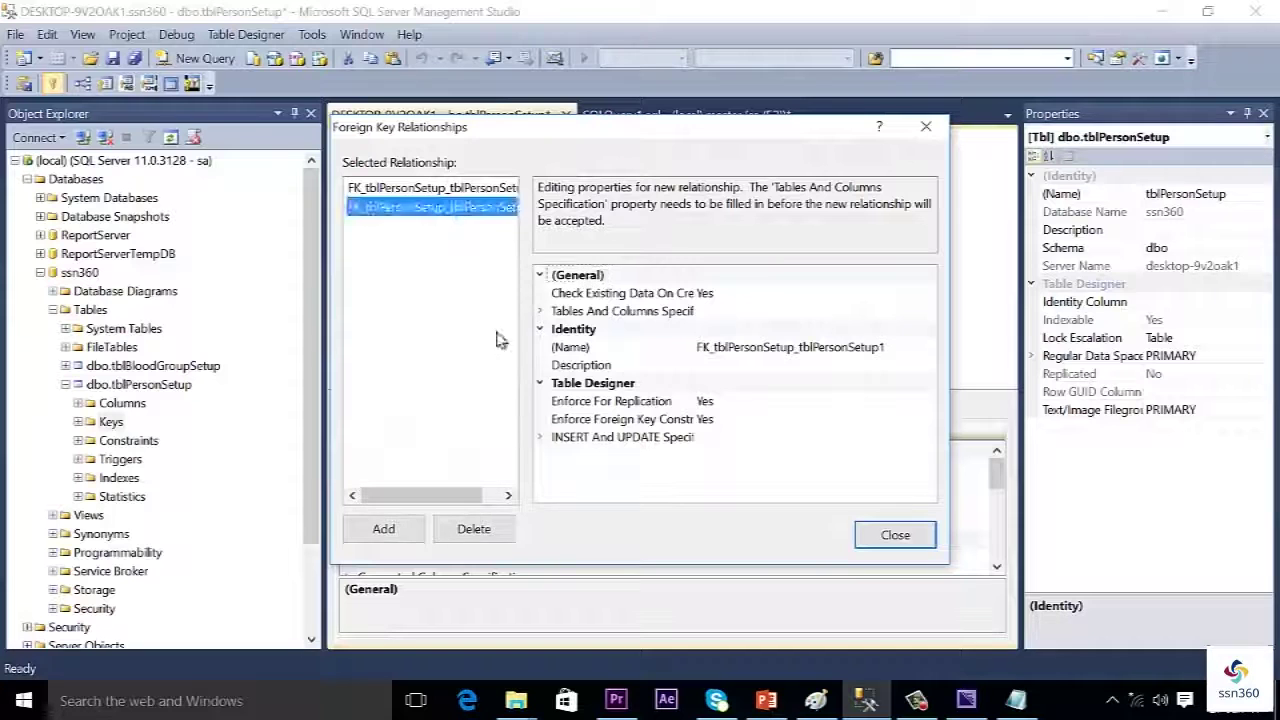
left_click(484, 528)
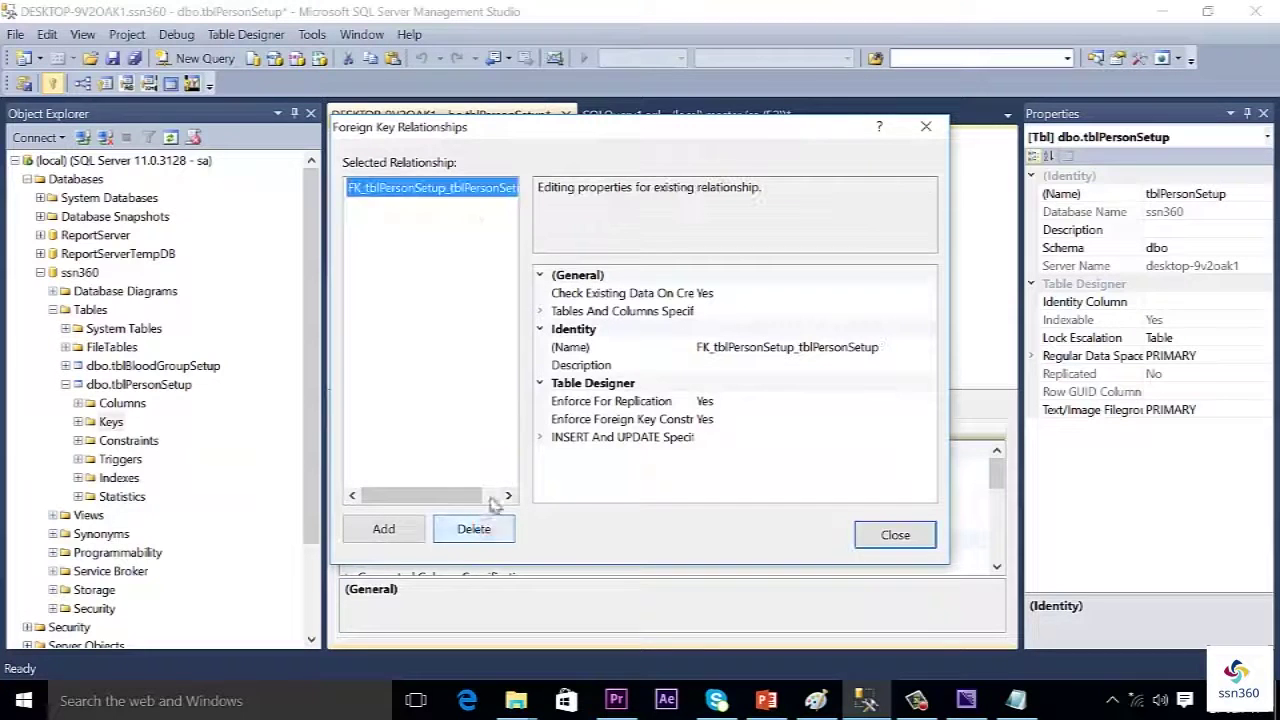
- Open the relationship's tables and columns specification and choose tblBloodGroupSetup as the primary key table
left_click(540, 311)
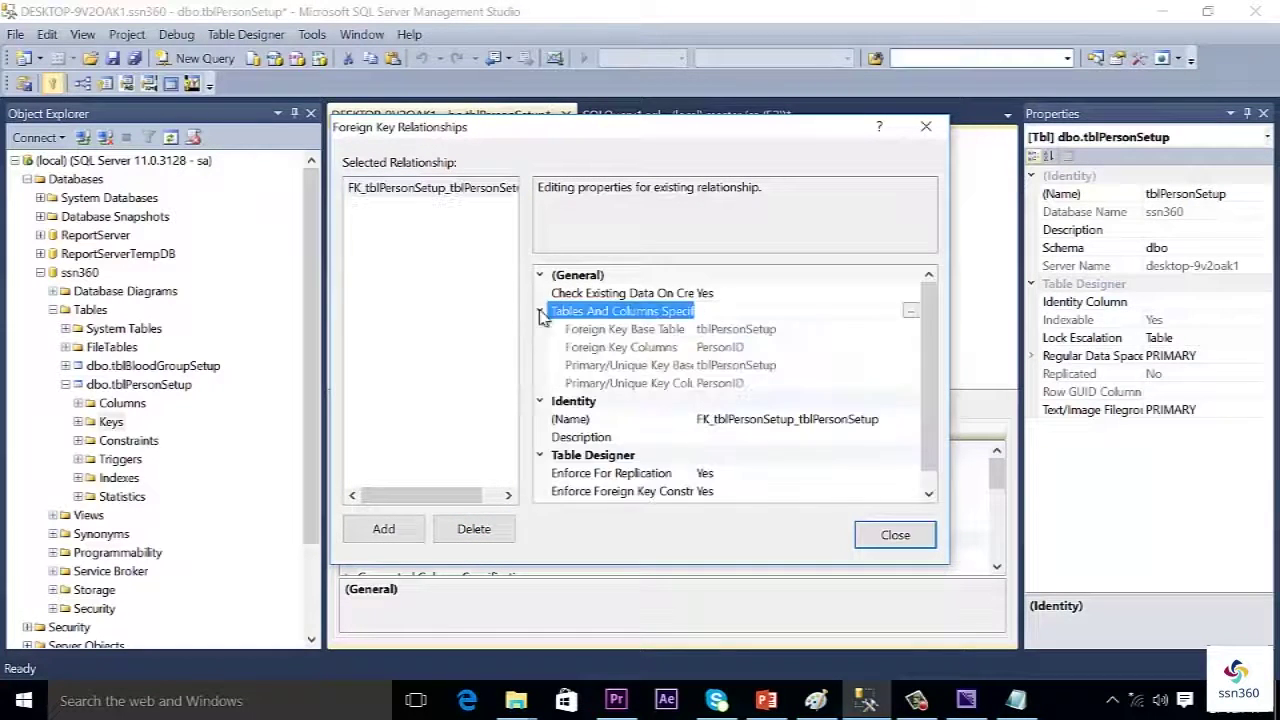
left_click(910, 311)
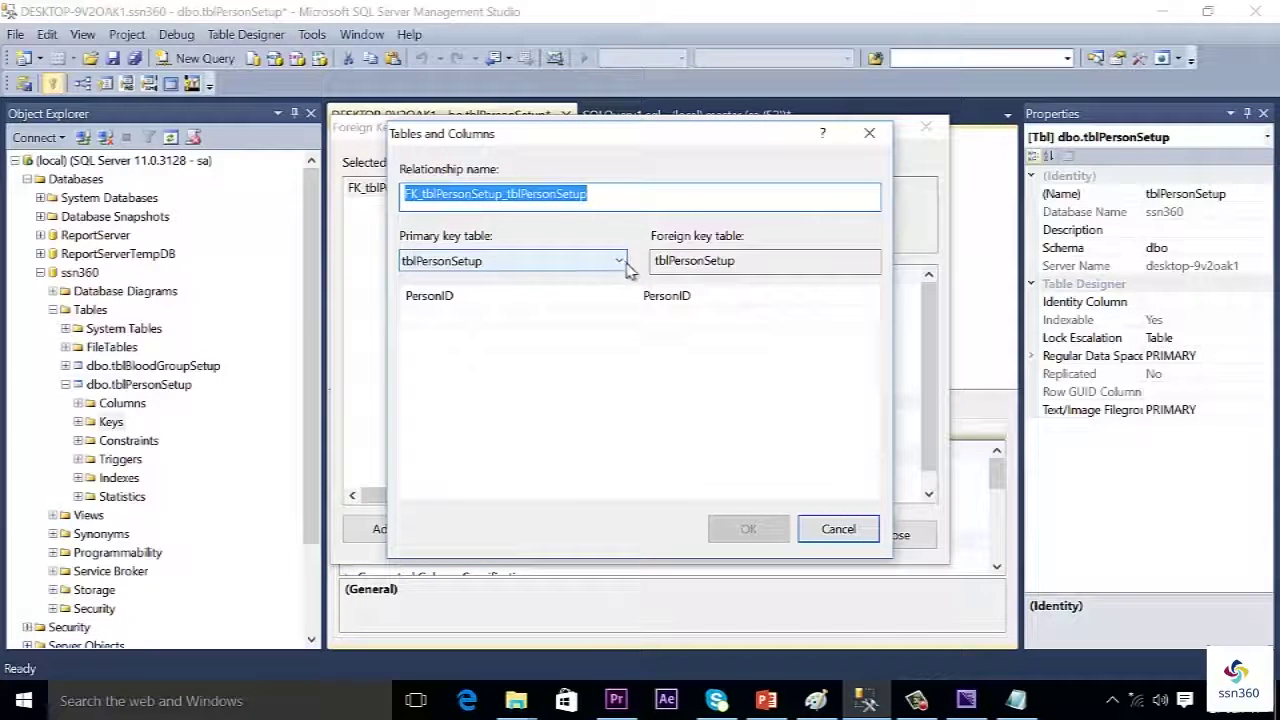
left_click(618, 262)
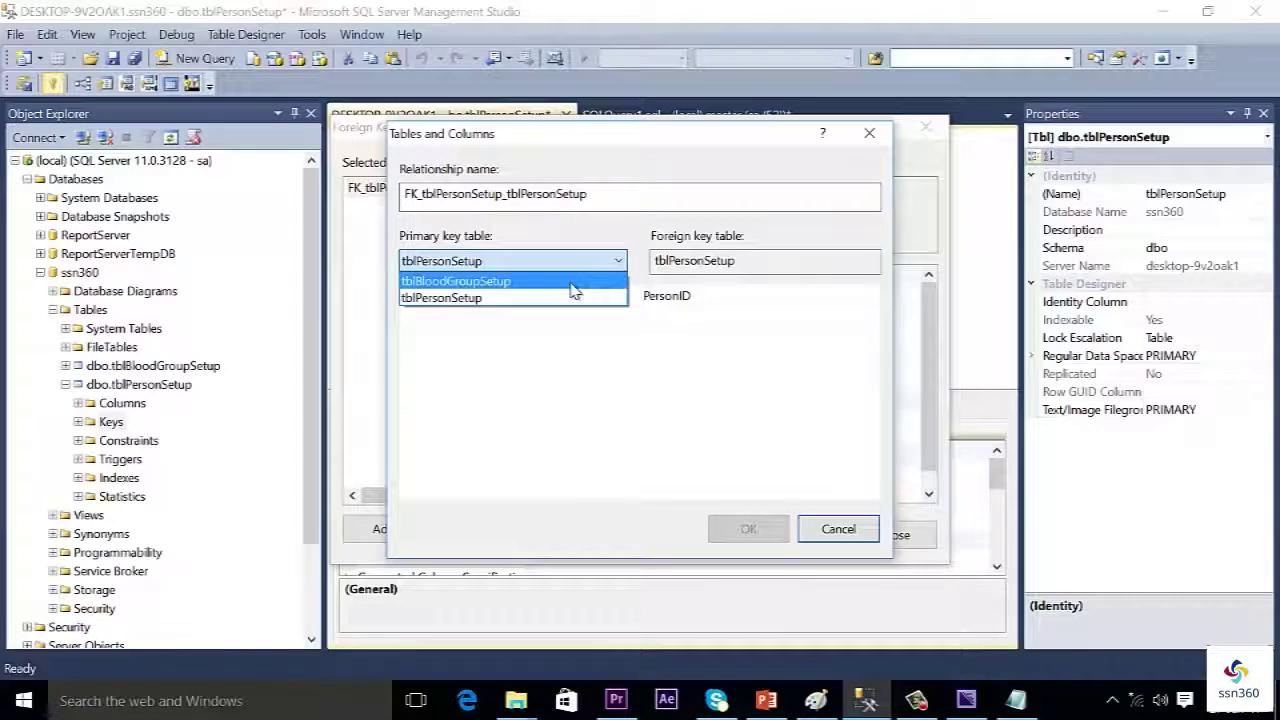
left_click(572, 282)
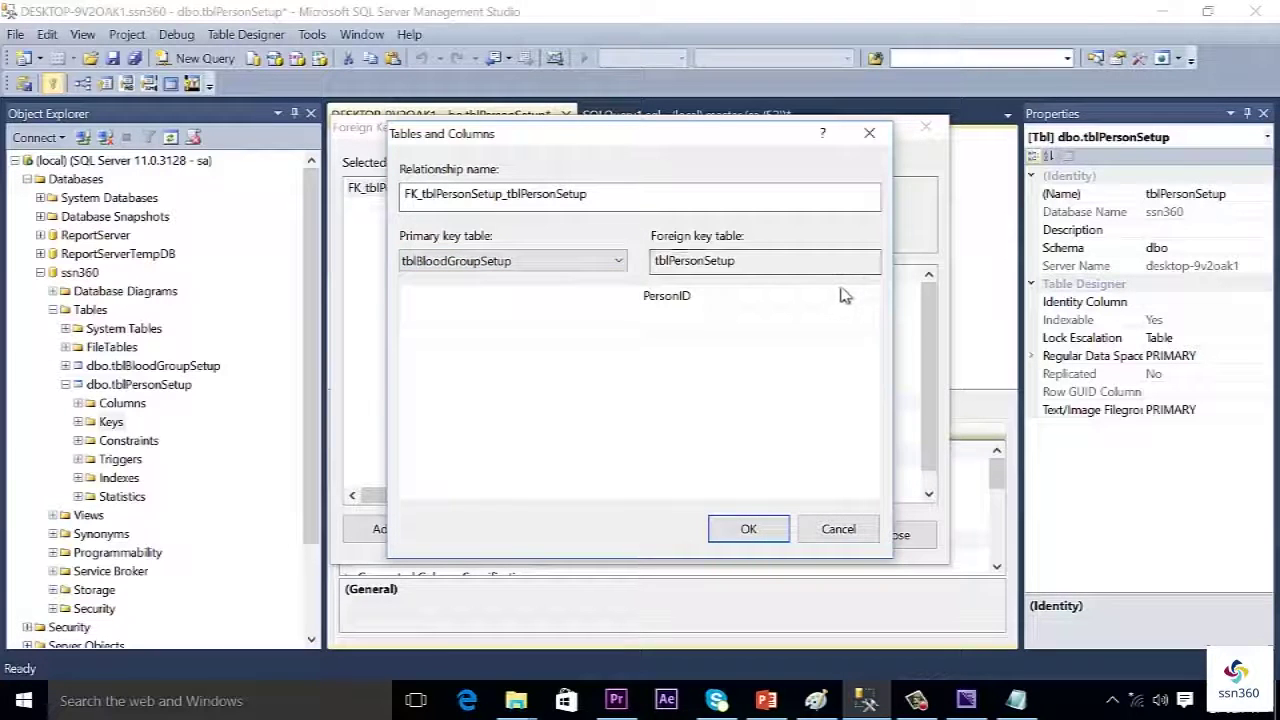
left_click(617, 261)
left_click(557, 300)
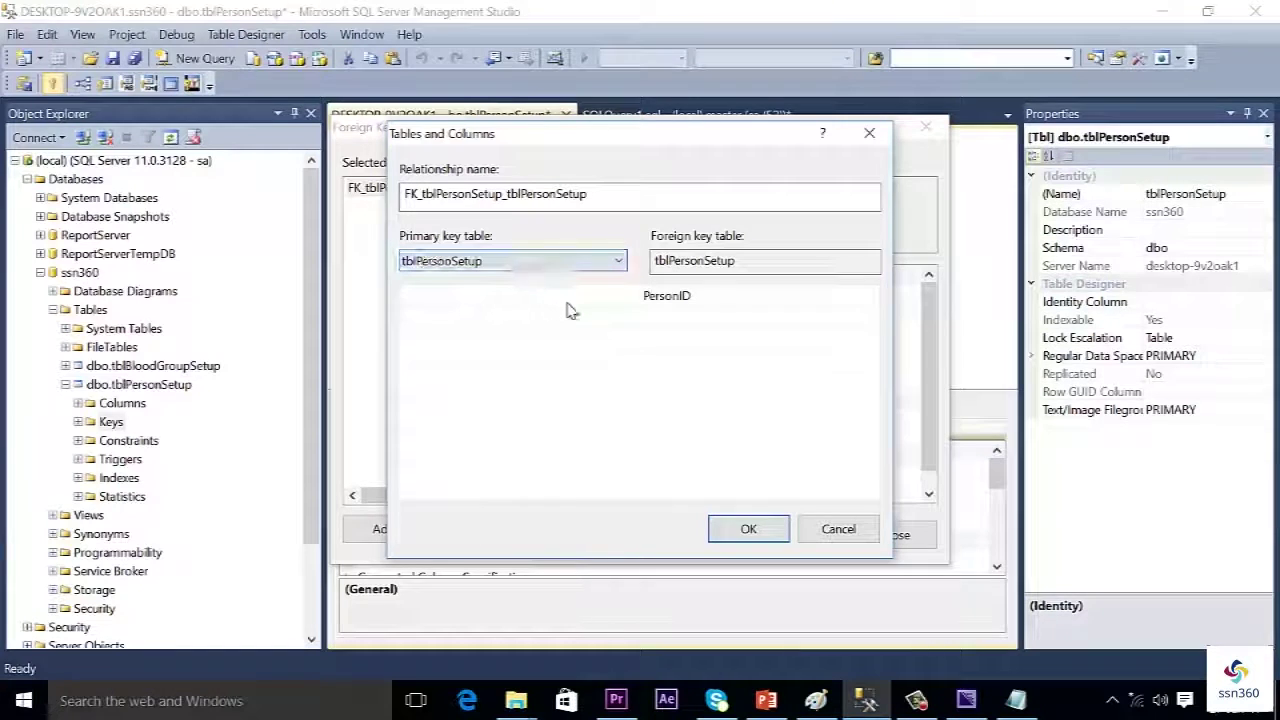
left_click(614, 297)
left_click(628, 297)
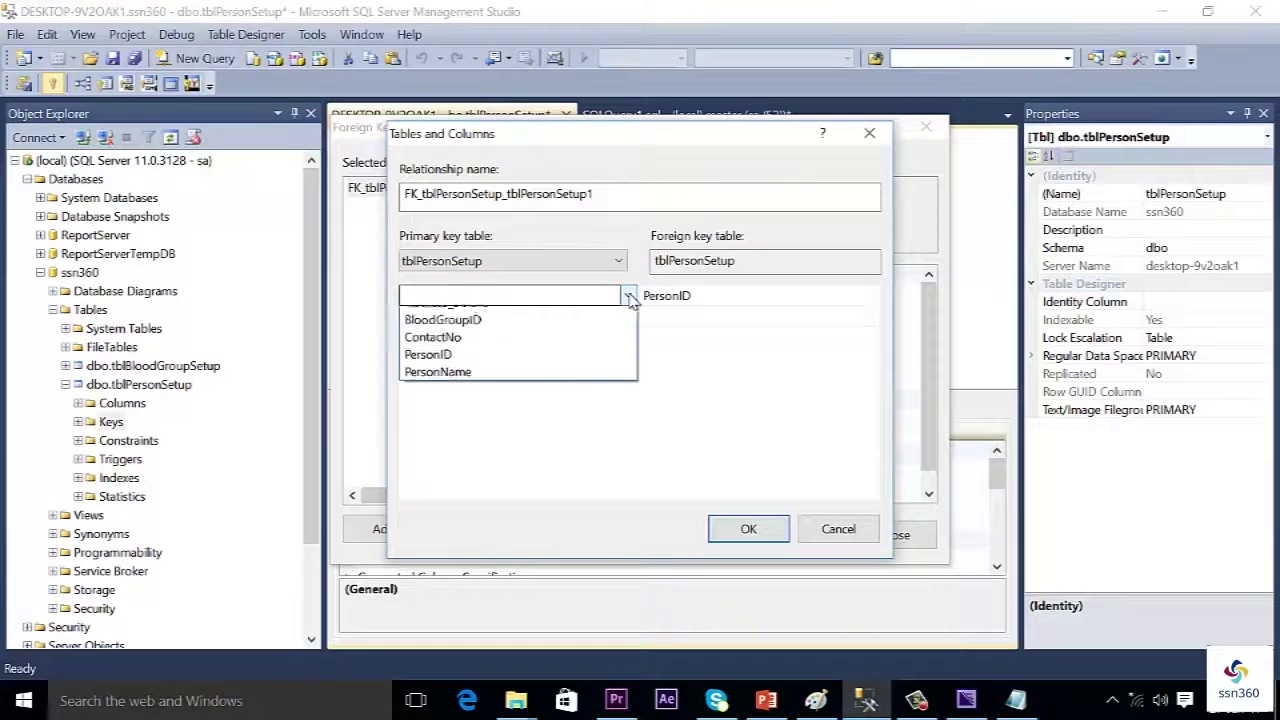
left_click(597, 335)
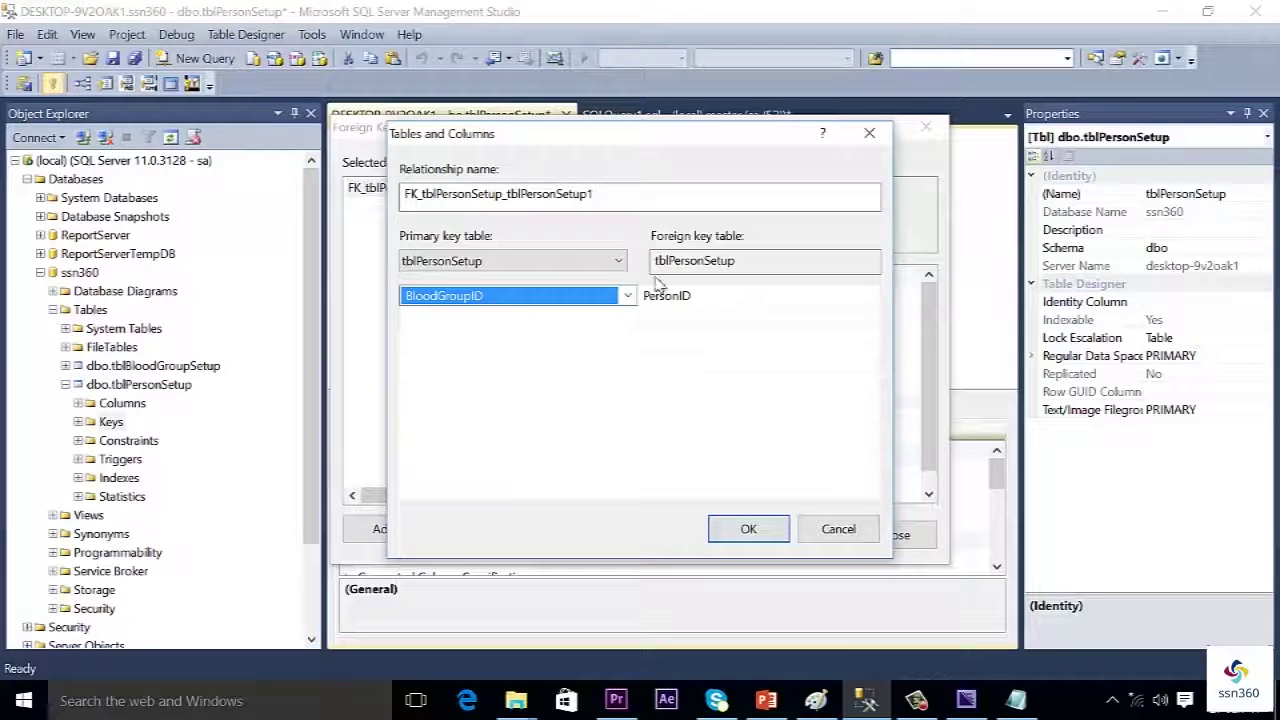
left_click(617, 261)
left_click(590, 277)
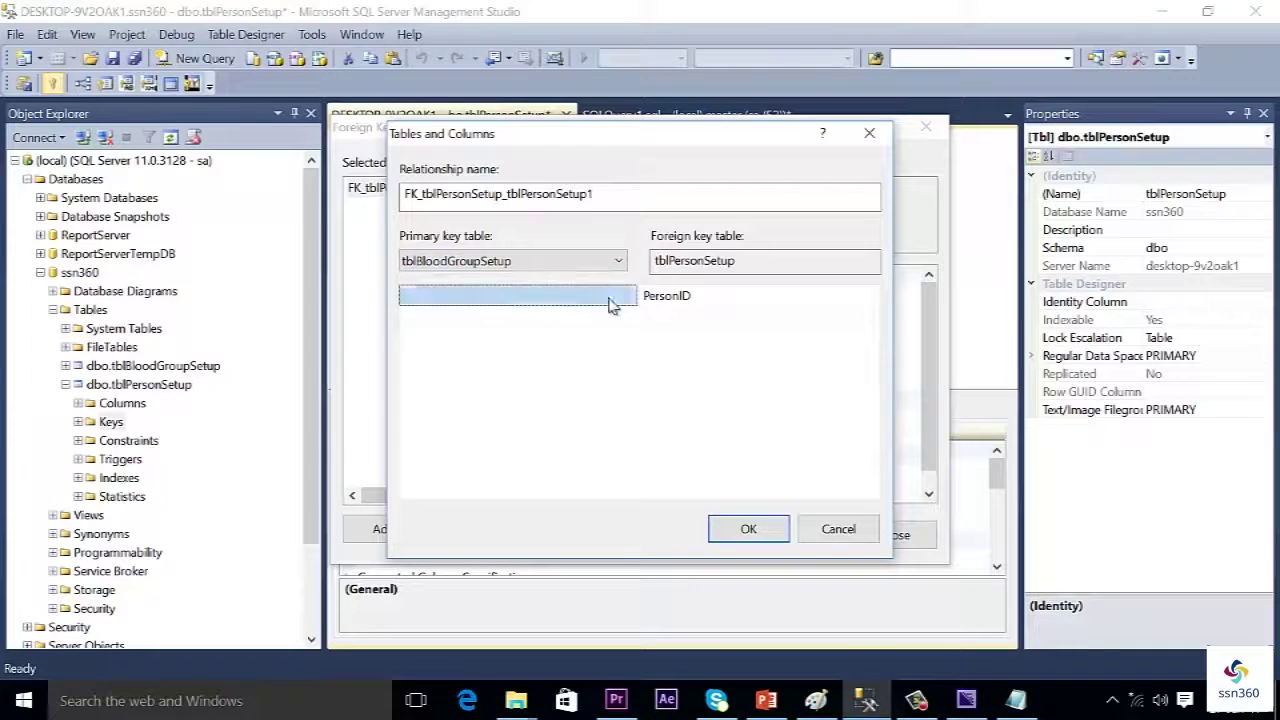
- Match BloodGroupID of tblBloodGroupSetup as the primary key column with BloodGroupID of tblPersonSetup as the foreign key column
left_click(608, 298)
left_click(610, 298)
left_click(613, 318)
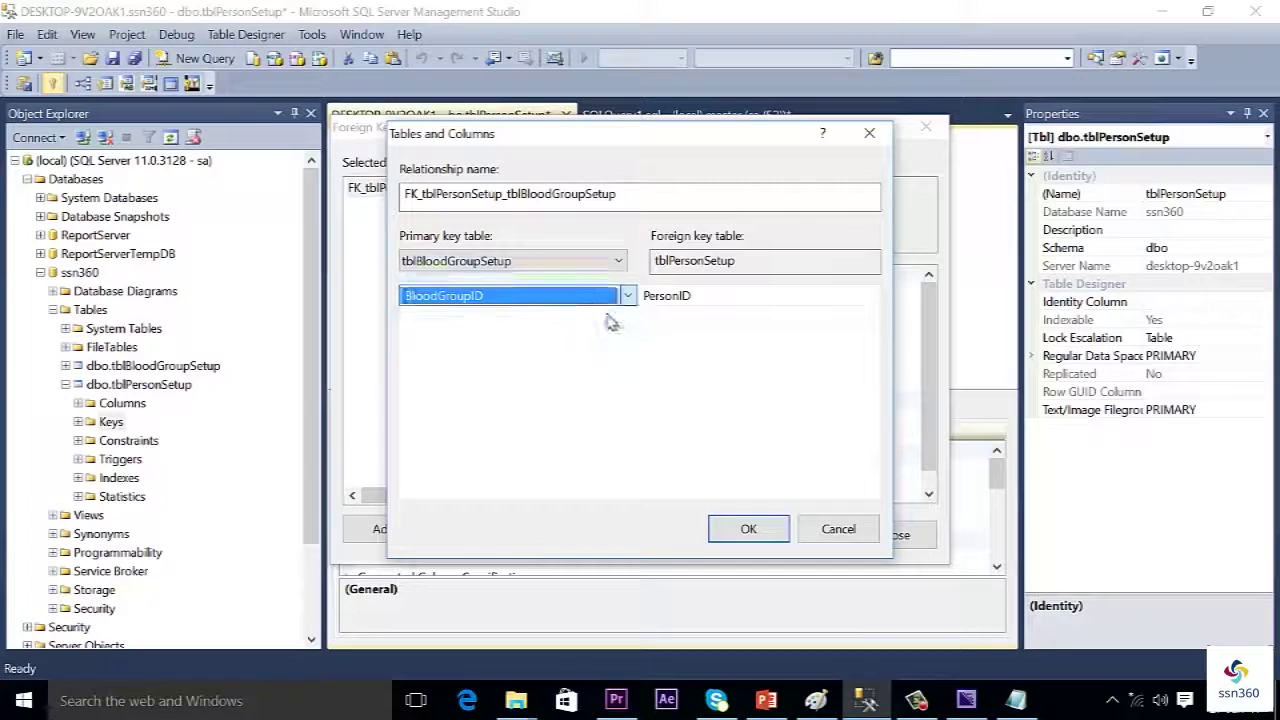
left_click(770, 297)
left_click(866, 297)
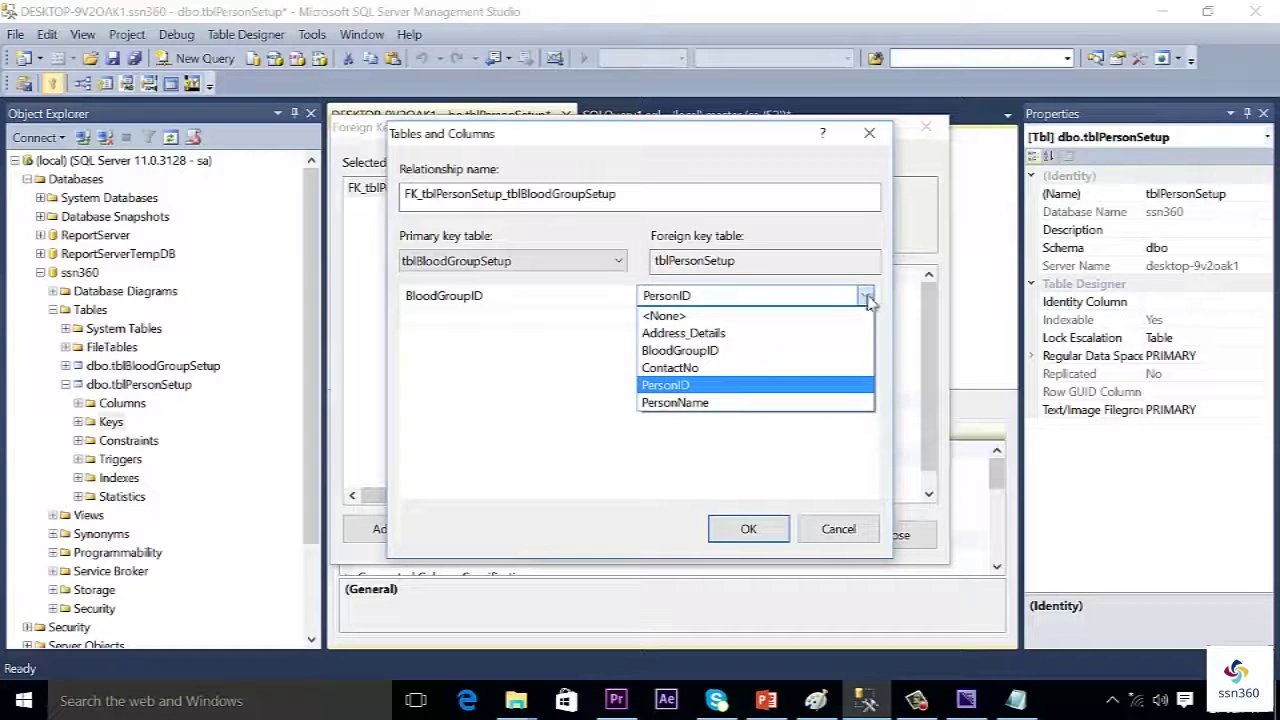
left_click(765, 349)
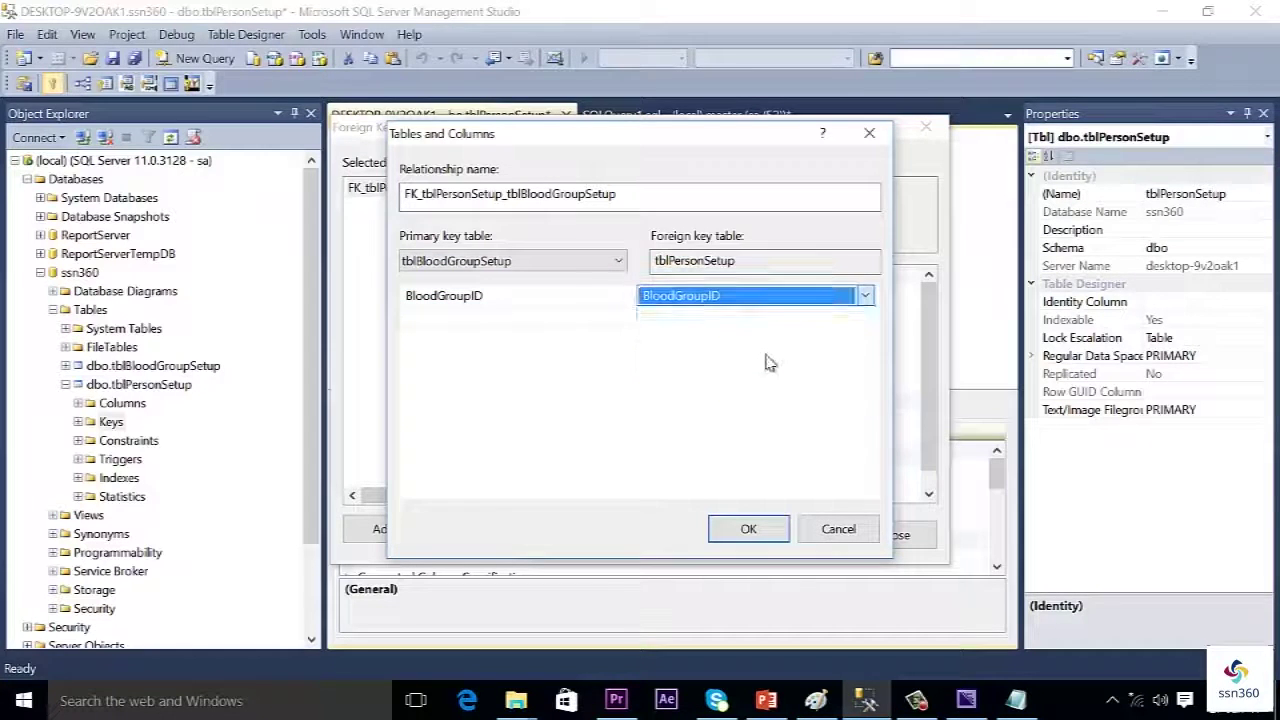
left_click(670, 391)
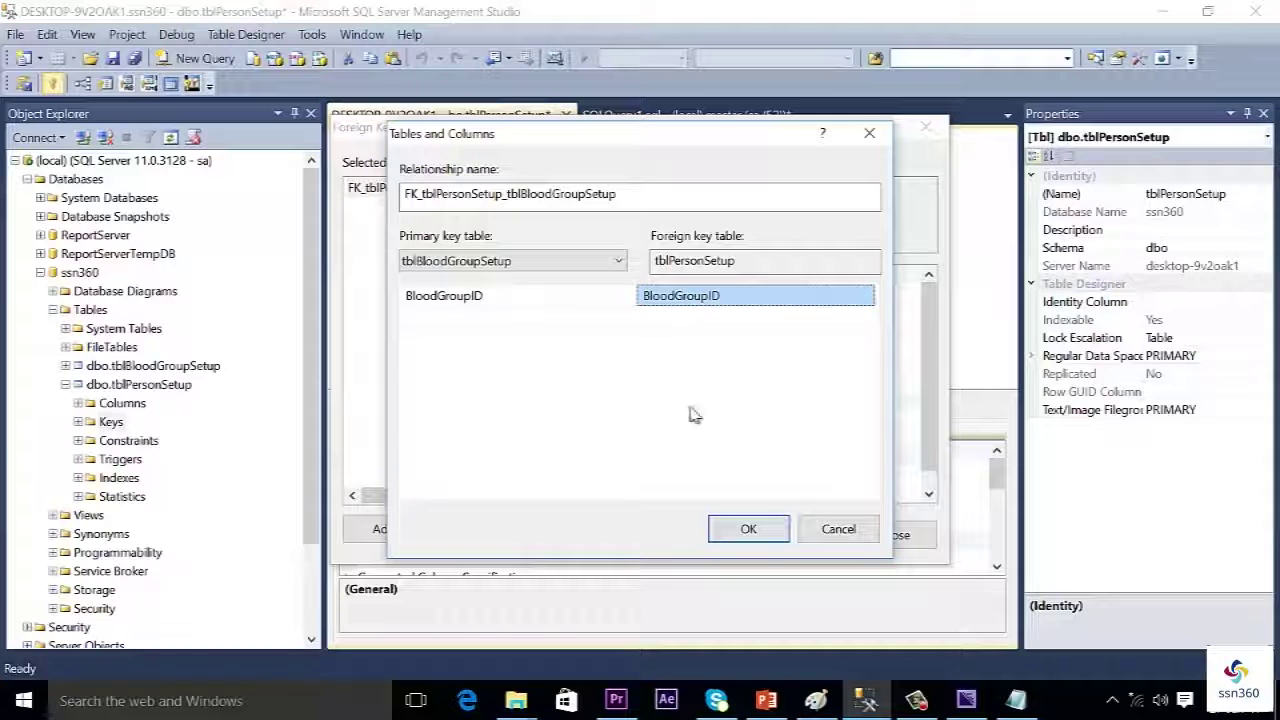
- Confirm the foreign key's column mapping, close the relationships dialog, and save the changes to both tblPersonSetup and tblBloodGroupSetup
left_click(748, 529)
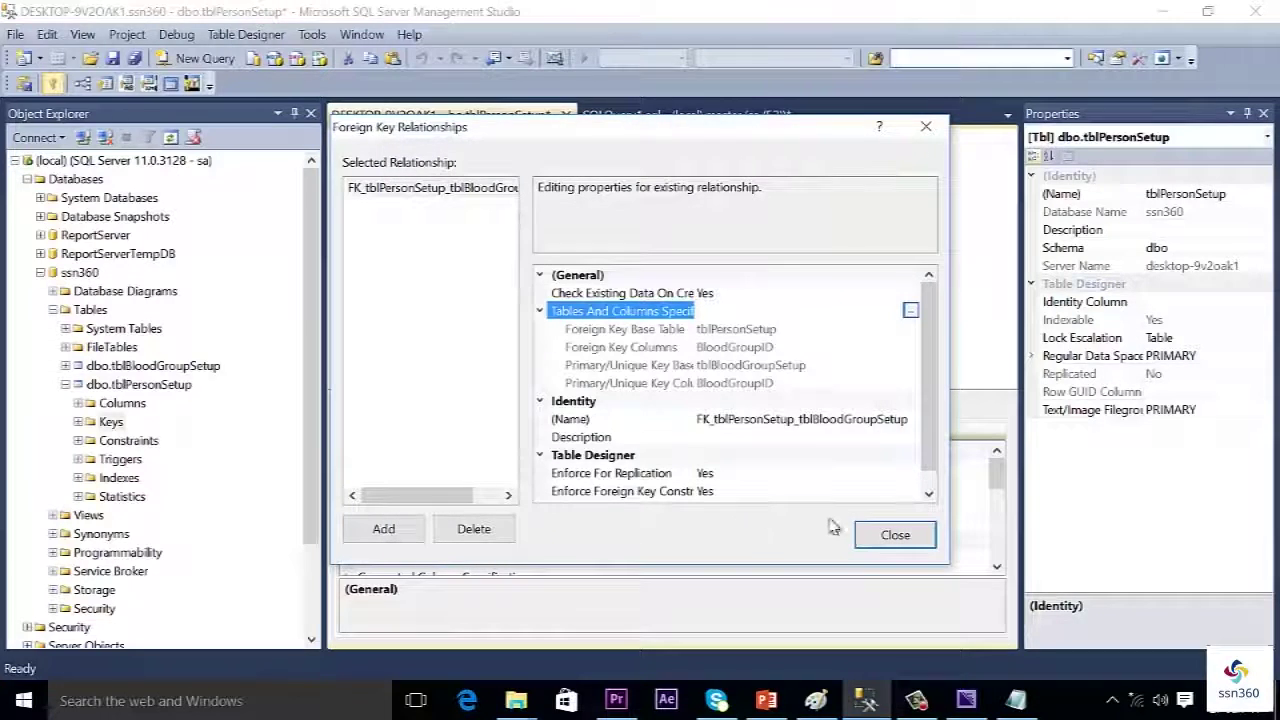
left_click(894, 535)
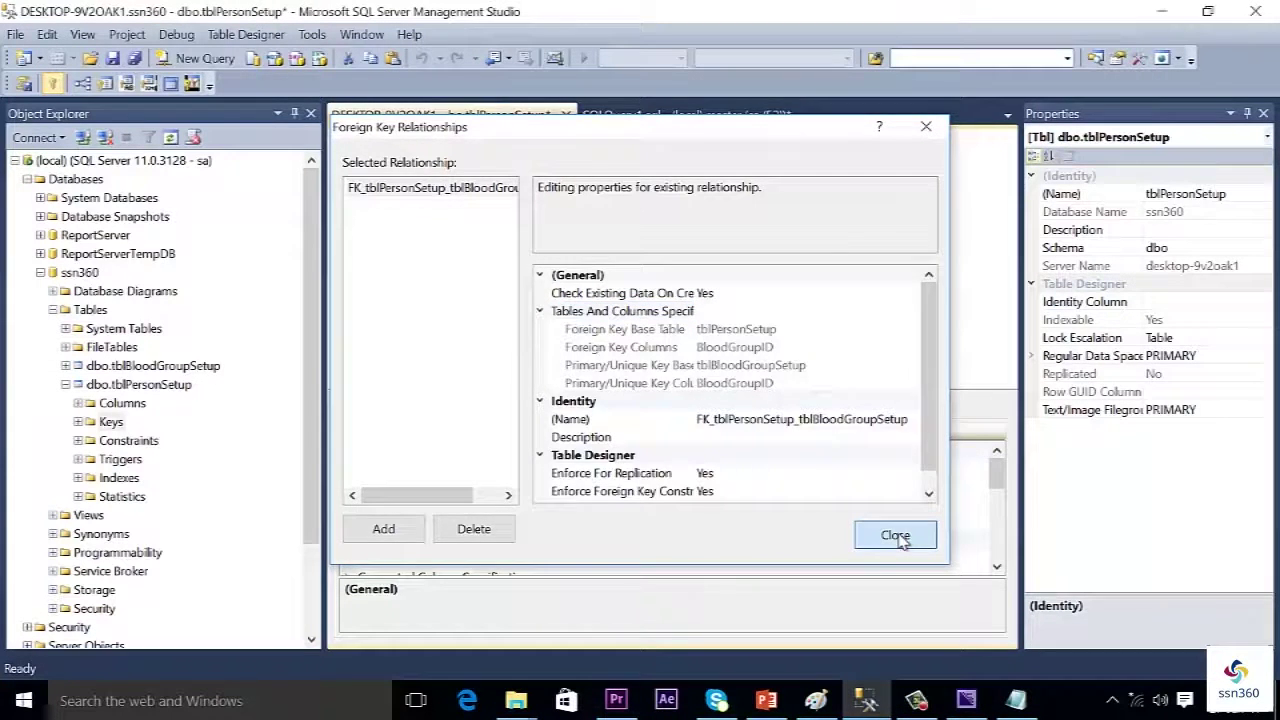
left_click(896, 536)
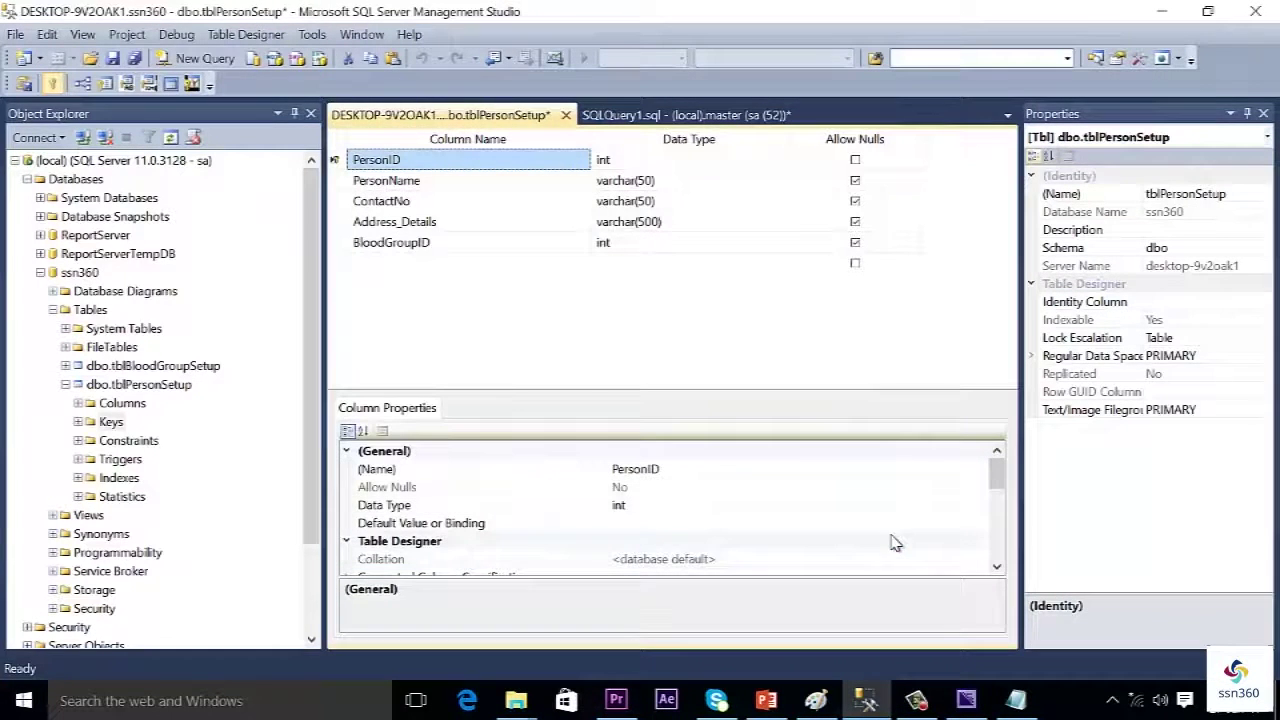
left_click(113, 58)
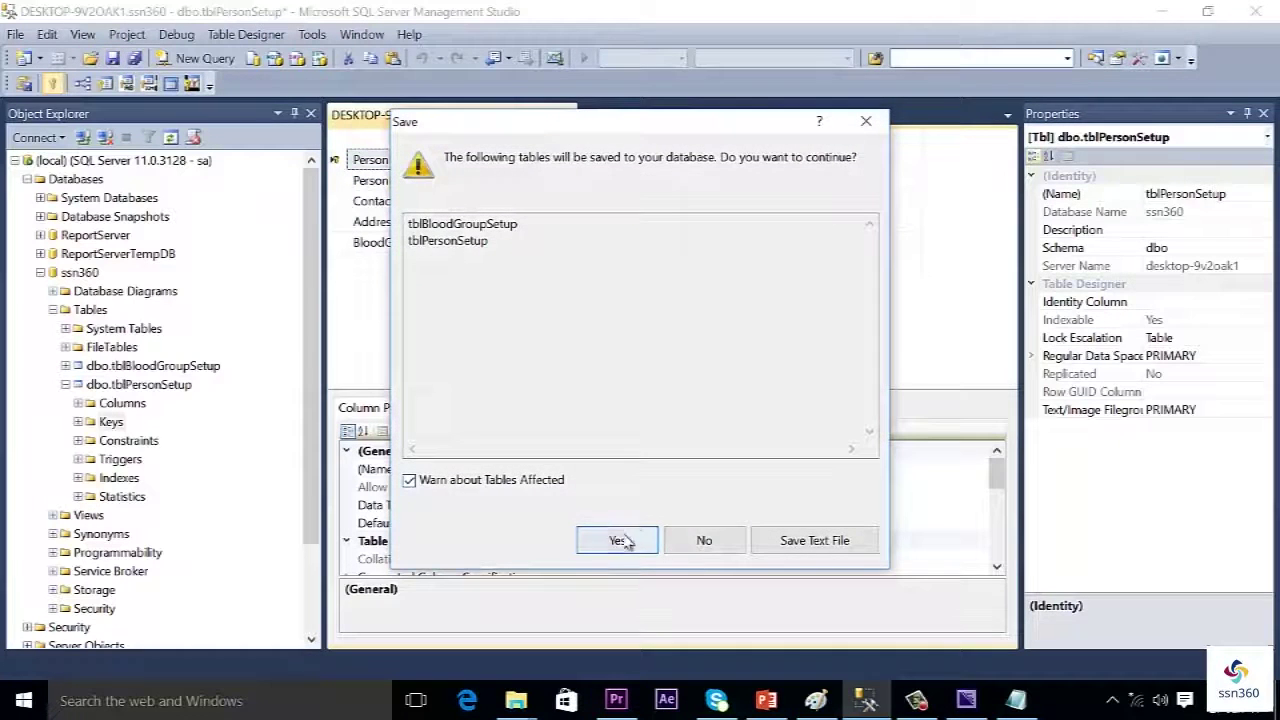
left_click(617, 540)
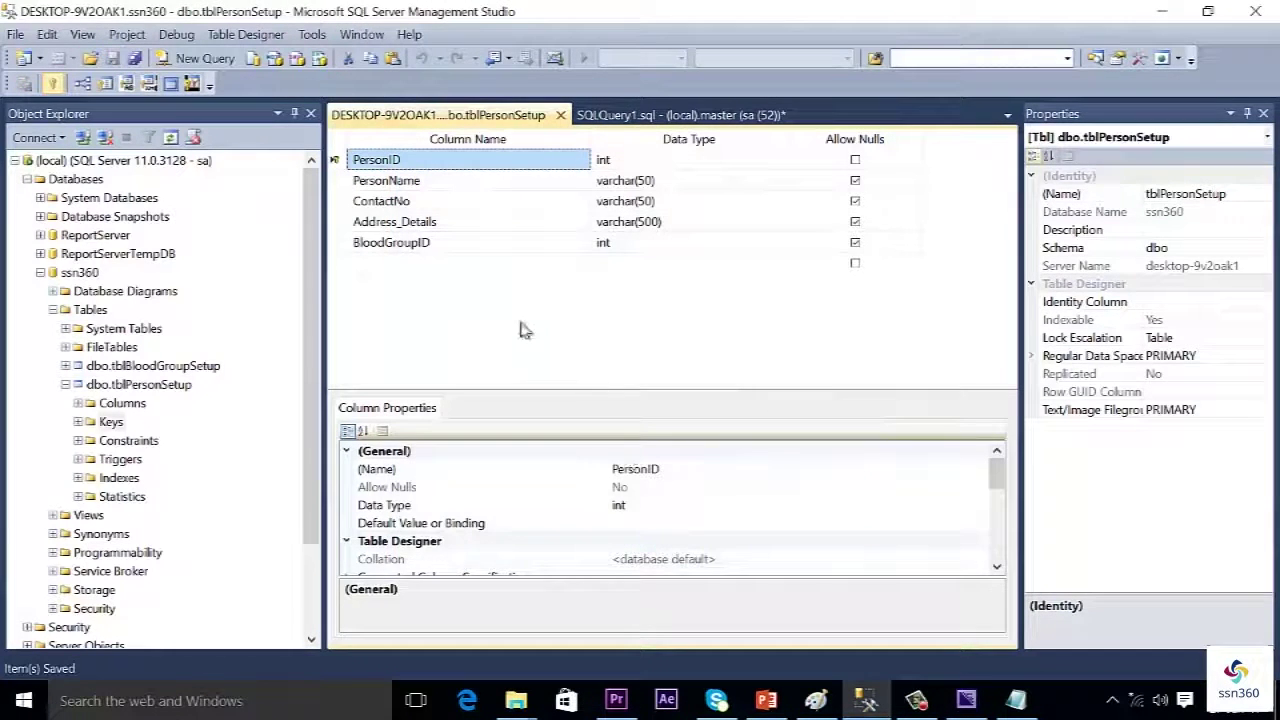
- Refresh and expand the columns of dbo.tblPersonSetup, and check the key designations of PersonID and BloodGroupID
right_click(112, 405)
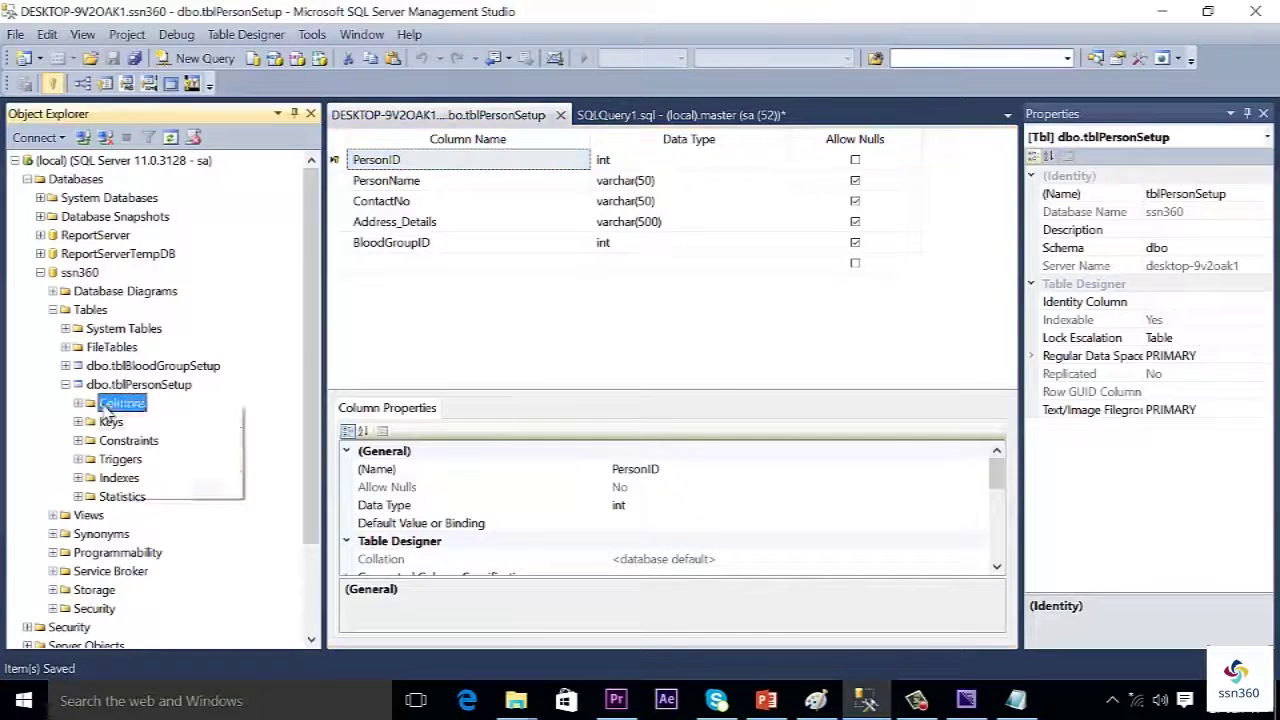
left_click(136, 487)
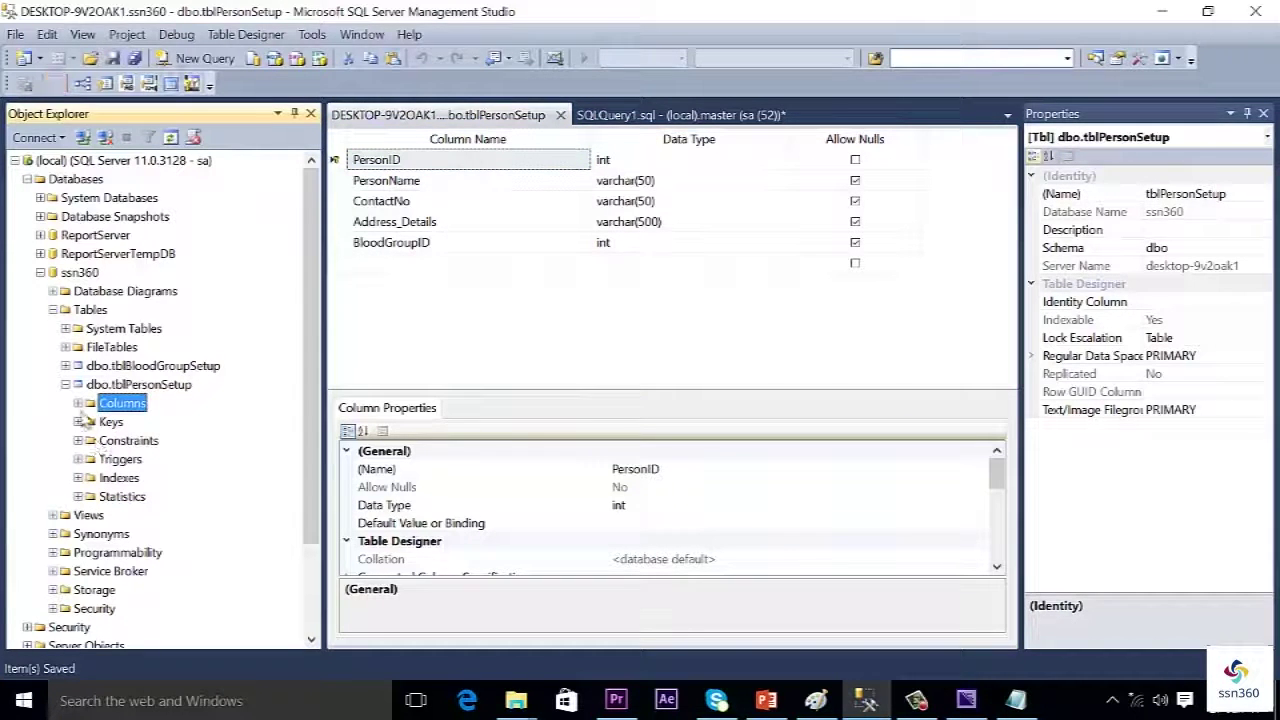
left_click(78, 403)
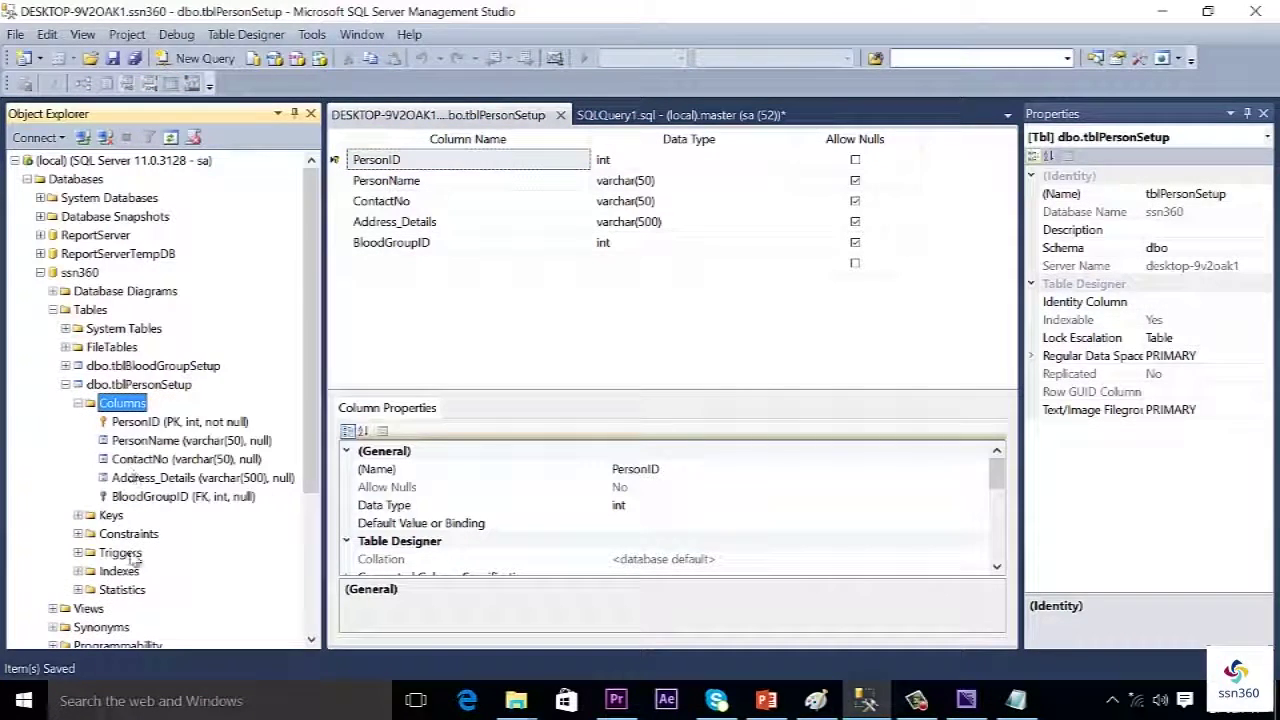
left_click(118, 424)
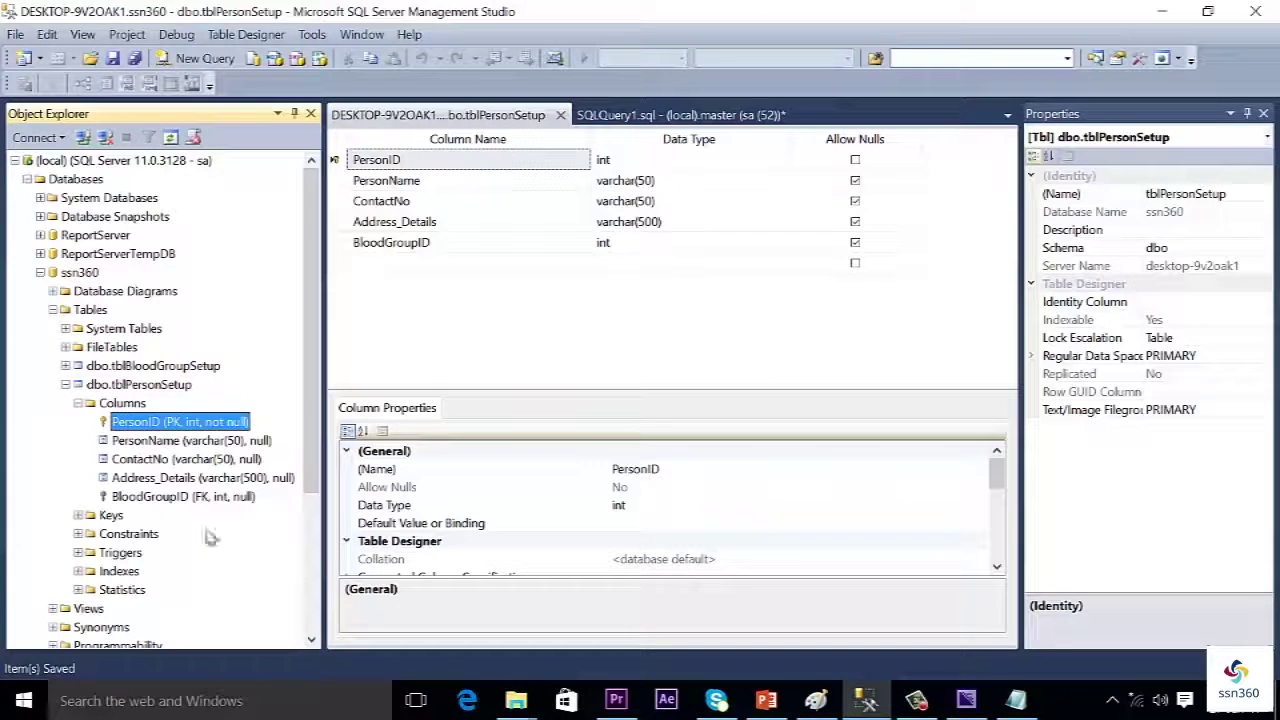
left_click(245, 497)
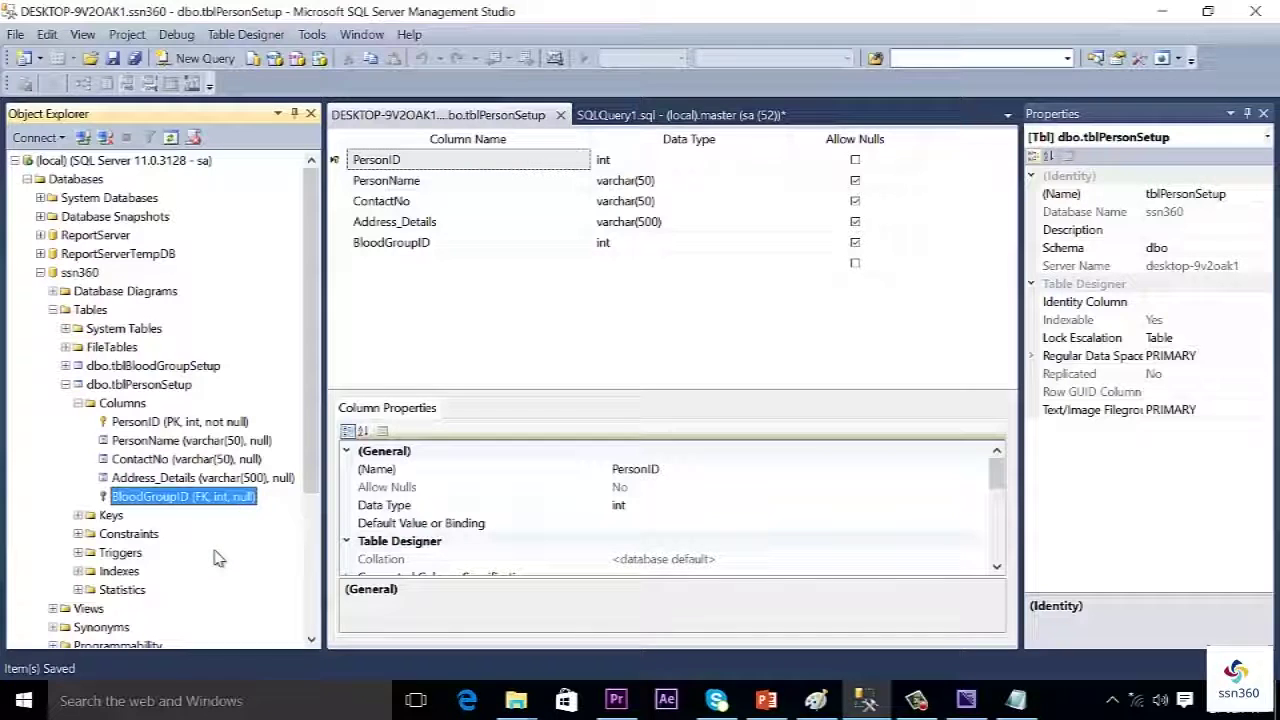